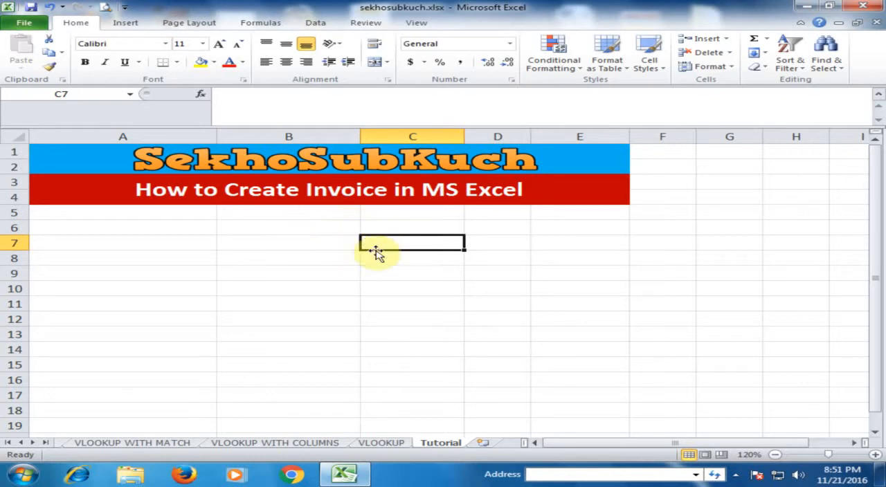
- Search the online templates for "invoice" and download the "Sales invoice with tax and shipping and handling calculations" template
{"action": "left_click", "coordinate": [24, 23]}
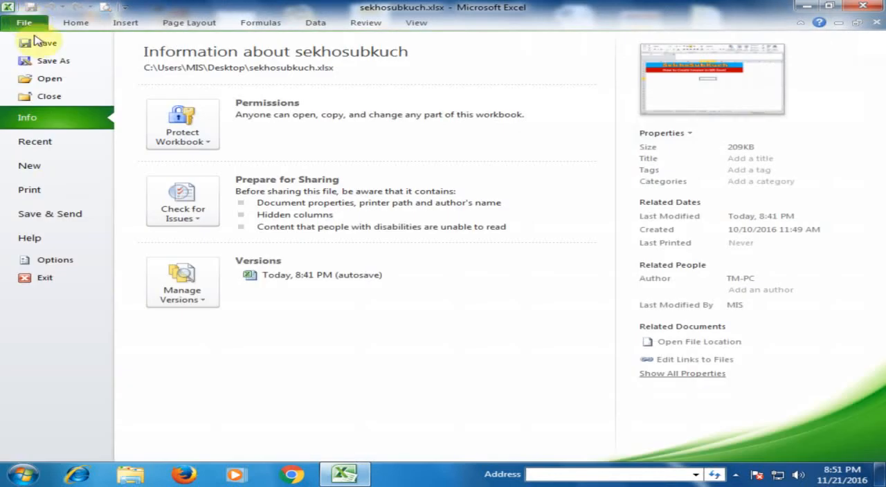
{"action": "left_click", "coordinate": [44, 168]}
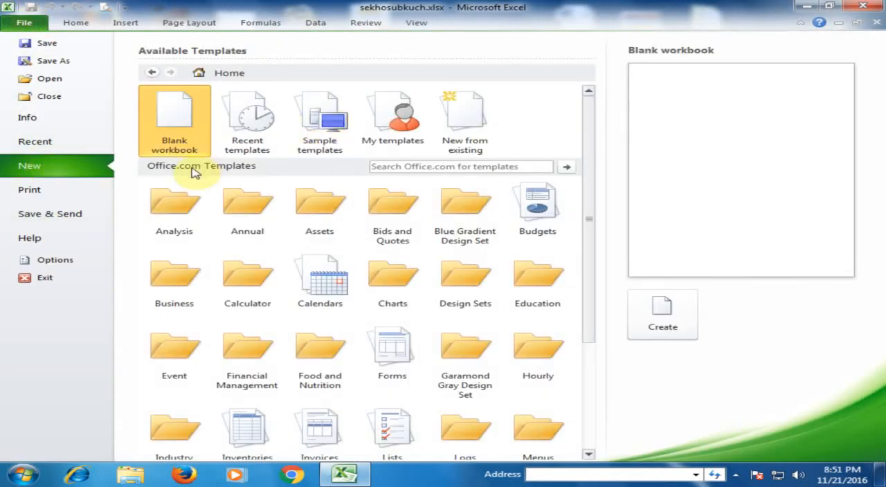
{"action": "left_click", "coordinate": [380, 169]}
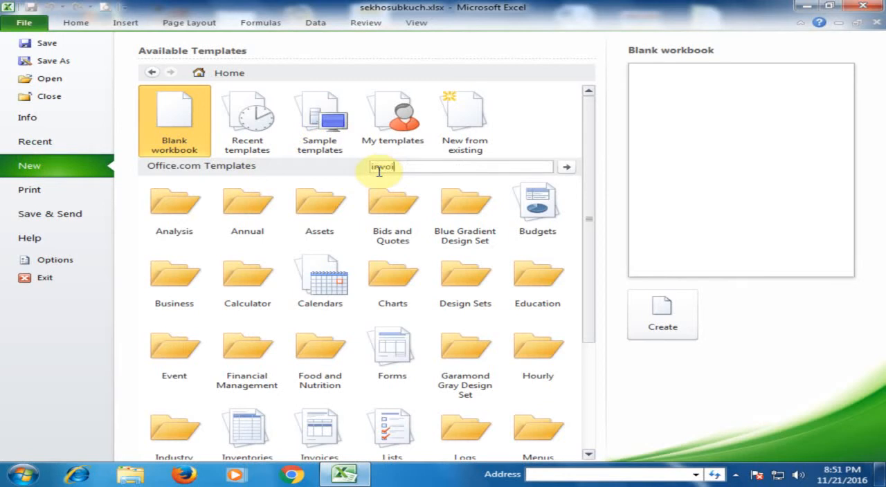
{"action": "key", "text": "Return"}
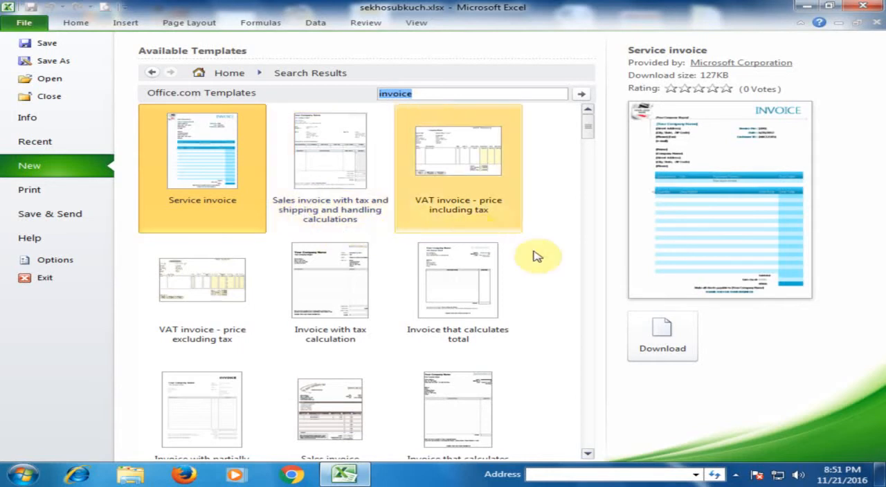
{"action": "left_click", "coordinate": [319, 169]}
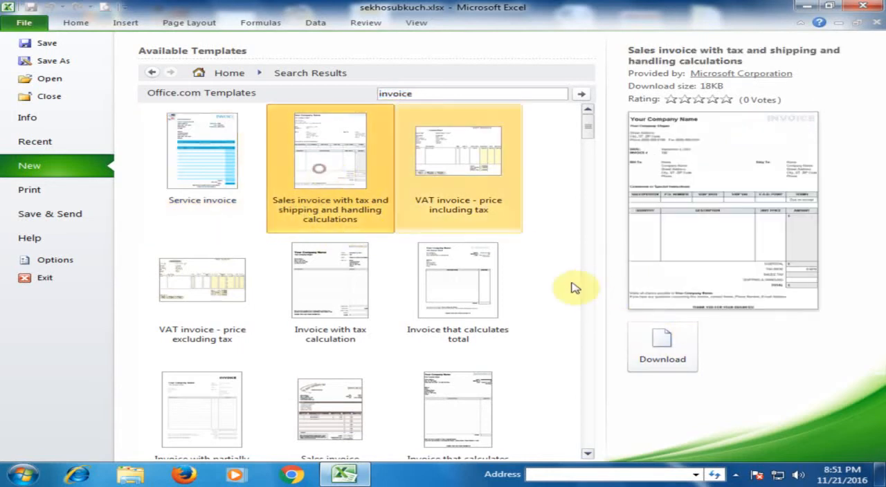
{"action": "left_click", "coordinate": [659, 345]}
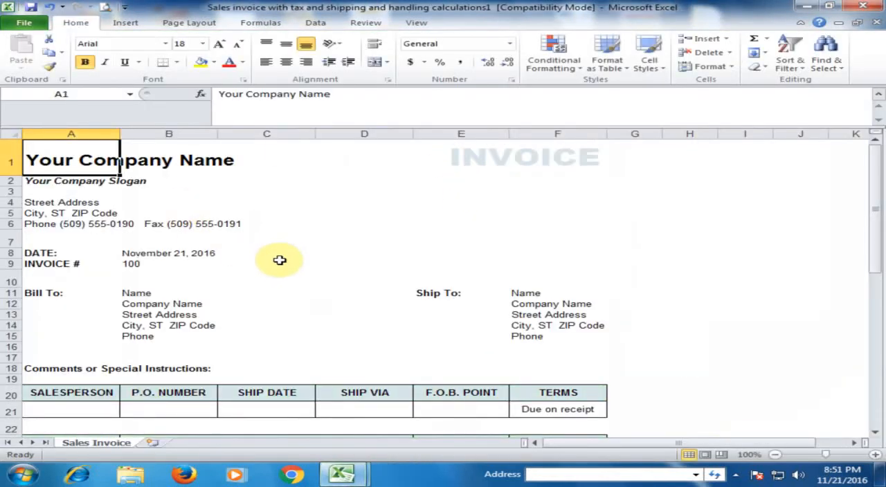
- Replace the company name placeholder in cell A1 with "Computer World"
{"action": "left_click", "coordinate": [289, 303]}
{"action": "left_click", "coordinate": [159, 153]}
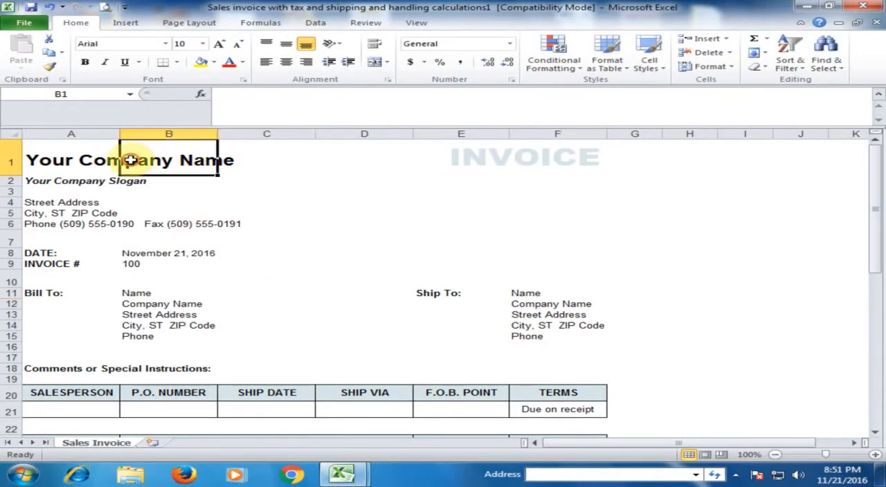
{"action": "left_click", "coordinate": [90, 159]}
{"action": "left_click_drag", "start_coordinate": [220, 93], "coordinate": [356, 94]}
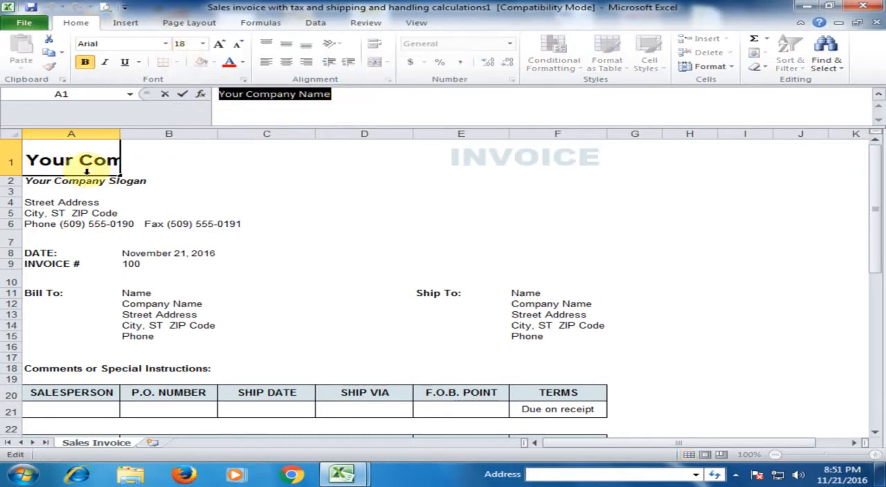
{"action": "type", "text": "Computer Wr"}
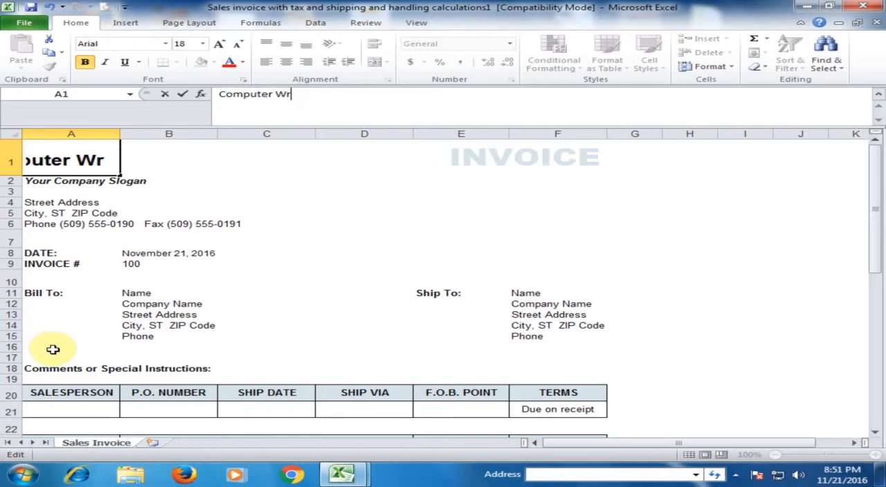
{"action": "key", "text": "BackSpace"}
{"action": "type", "text": "orld"}
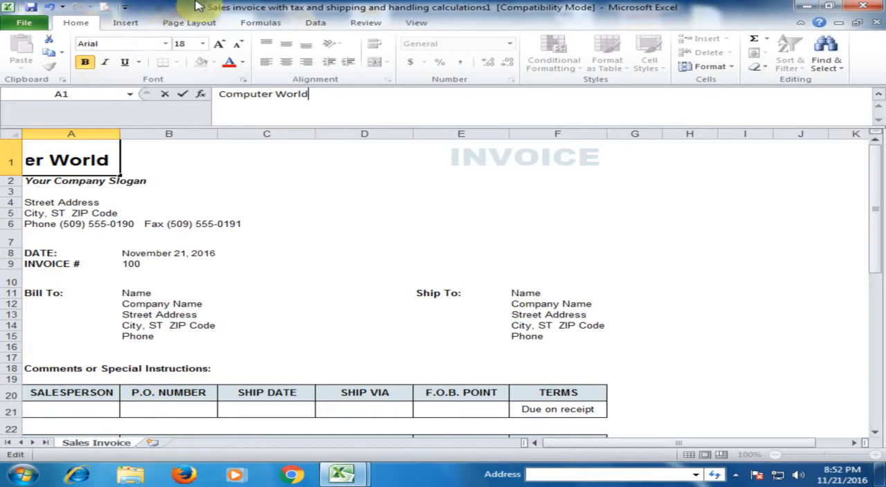
{"action": "left_click", "coordinate": [125, 266]}
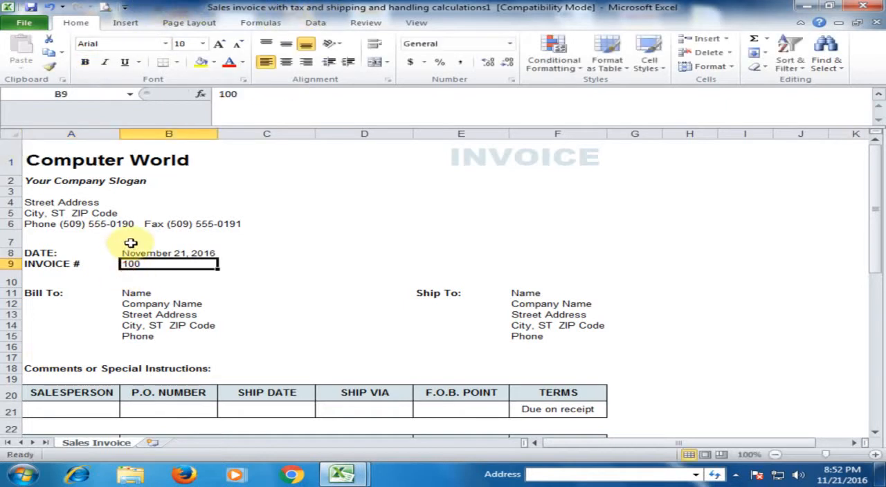
- Examine the invoice header's slogan, street address, city, phone, date and invoice number cells
{"action": "left_click", "coordinate": [99, 182]}
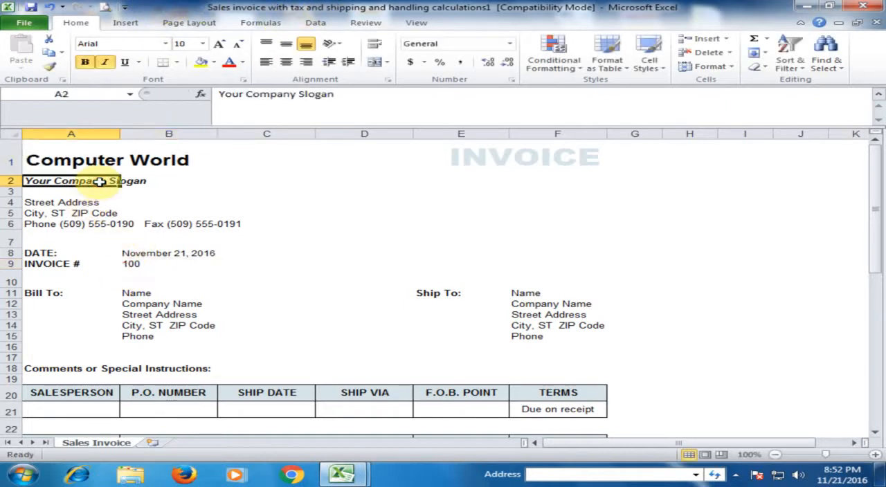
{"action": "left_click", "coordinate": [76, 202]}
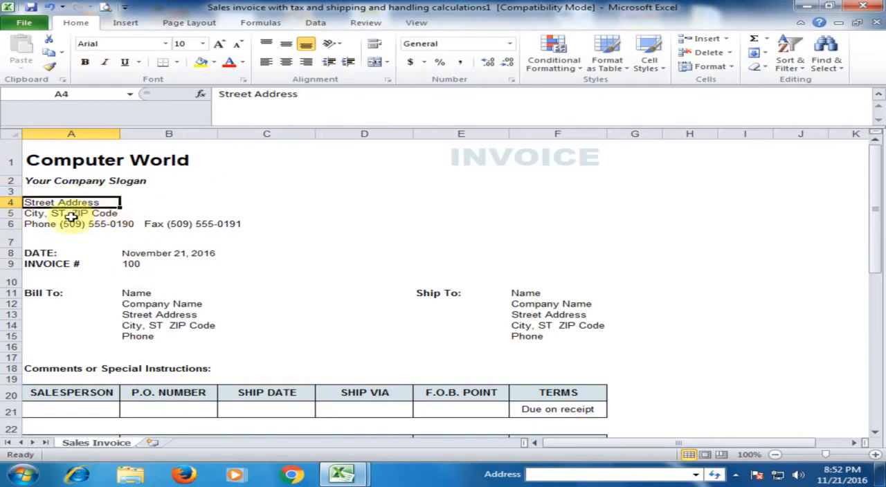
{"action": "left_click", "coordinate": [50, 216]}
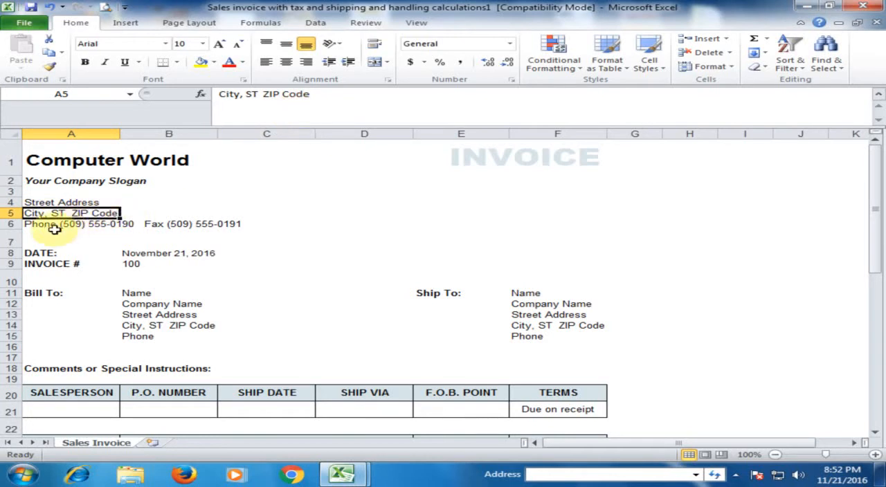
{"action": "left_click", "coordinate": [54, 229]}
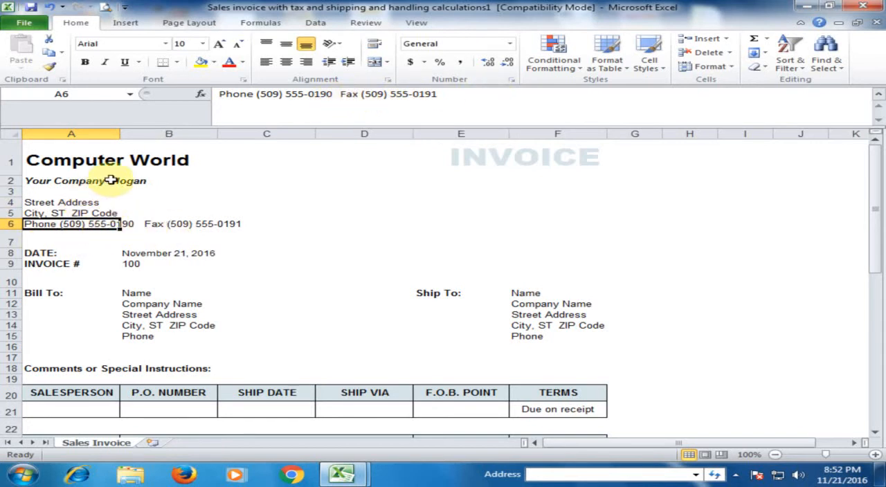
{"action": "left_click", "coordinate": [46, 255]}
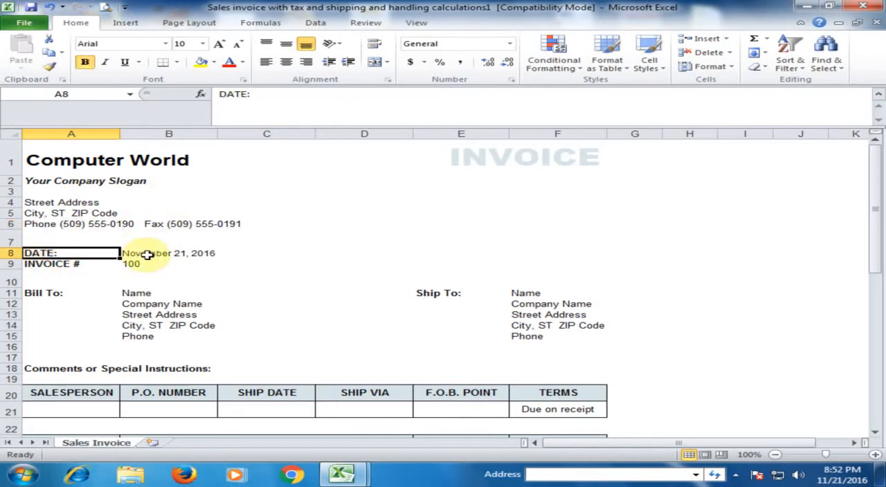
{"action": "left_click", "coordinate": [173, 252]}
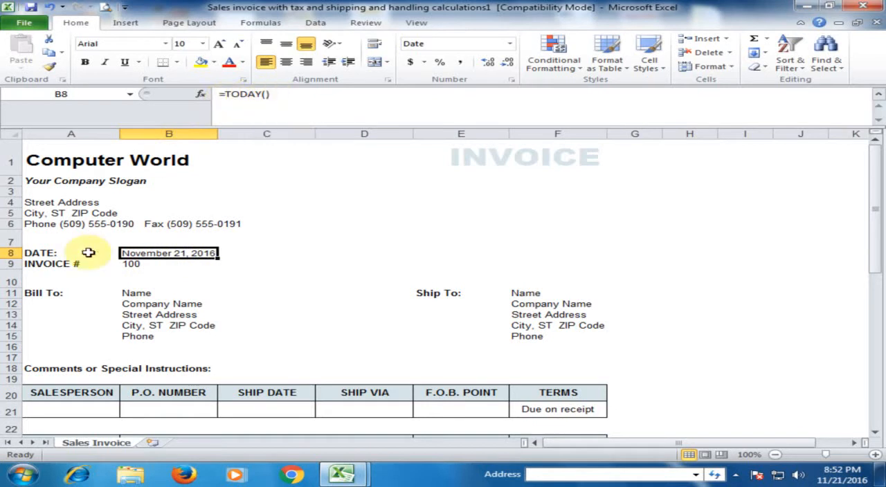
{"action": "left_click", "coordinate": [69, 265]}
{"action": "left_click", "coordinate": [152, 264]}
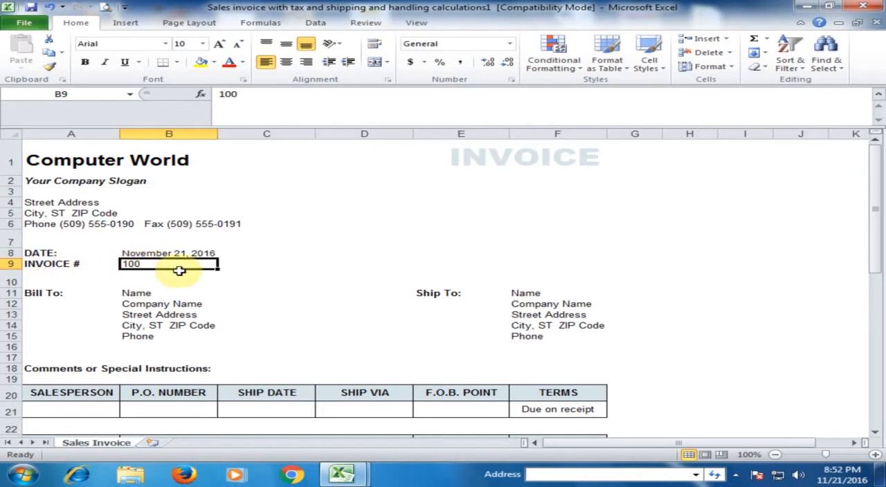
- Review the customer name and contact placeholders in the Bill To and Ship To blocks
{"action": "left_click", "coordinate": [59, 293]}
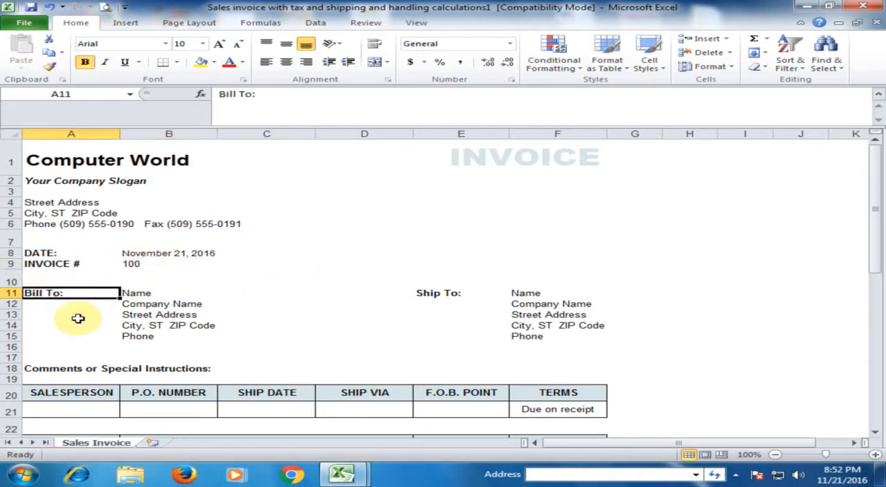
{"action": "left_click", "coordinate": [139, 293]}
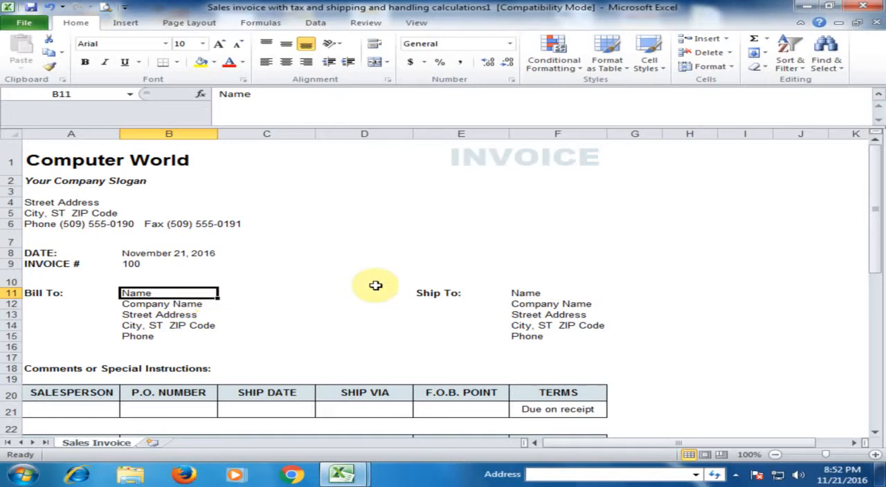
{"action": "left_click", "coordinate": [430, 301]}
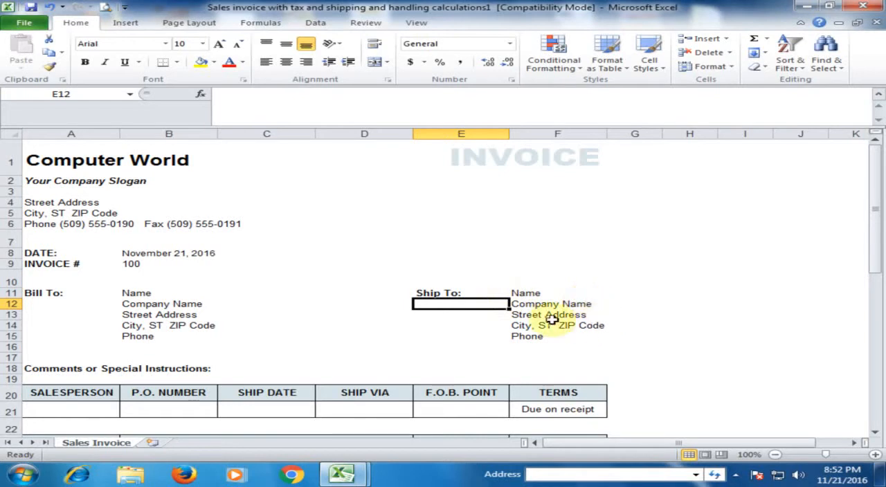
{"action": "left_click", "coordinate": [528, 294]}
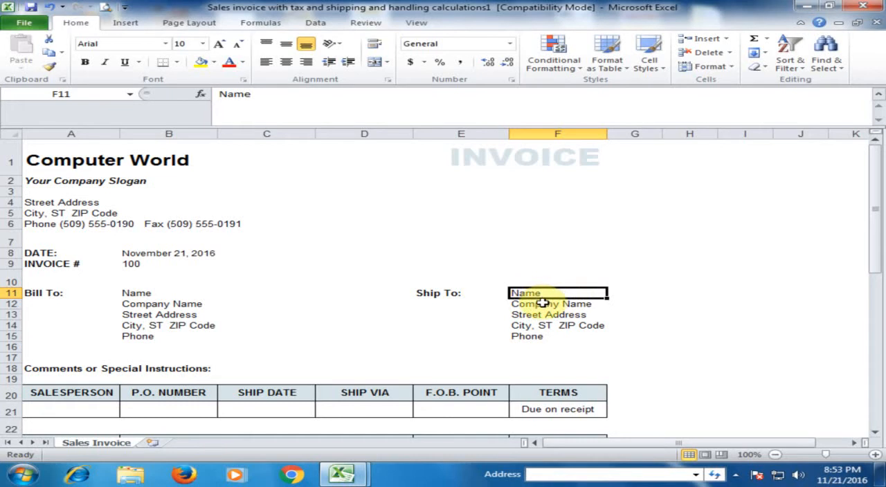
{"action": "left_click", "coordinate": [155, 294]}
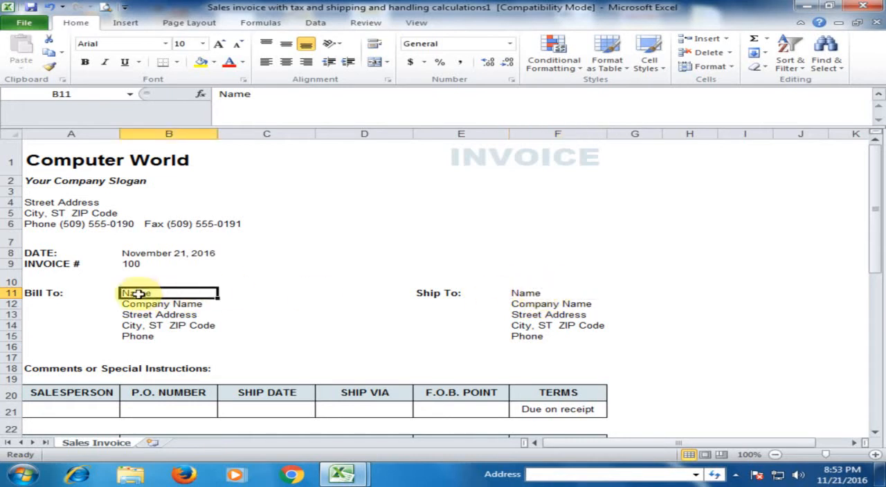
{"action": "left_click", "coordinate": [516, 293]}
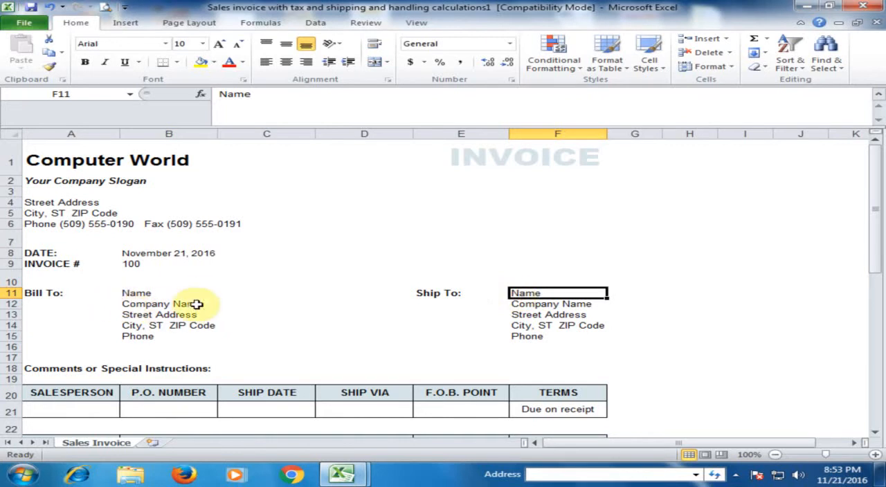
- Examine the salesperson, P.O. number, ship date and ship via fields in row 21
{"action": "scroll", "coordinate": [199, 304], "scroll_direction": "down", "scroll_amount": 2}
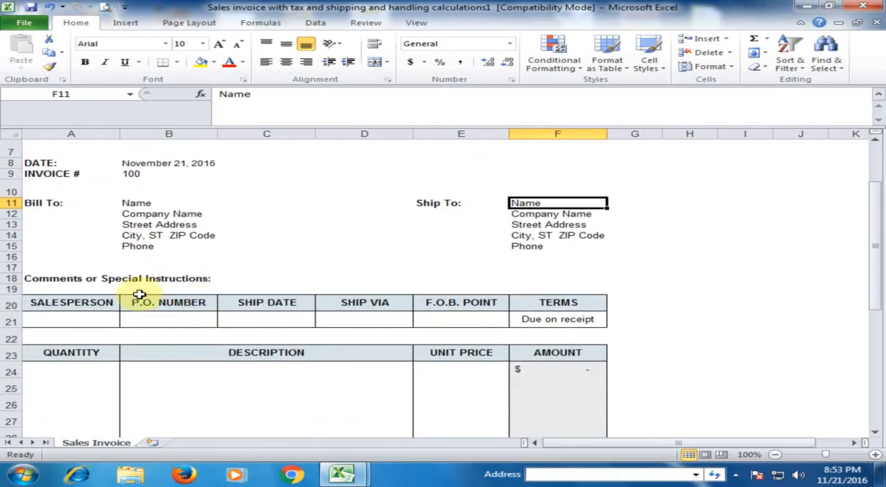
{"action": "left_click", "coordinate": [90, 322]}
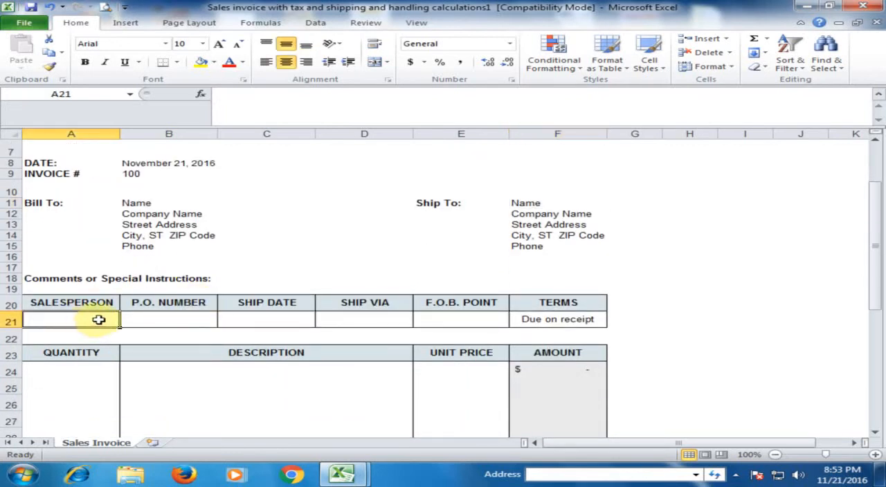
{"action": "left_click", "coordinate": [167, 319]}
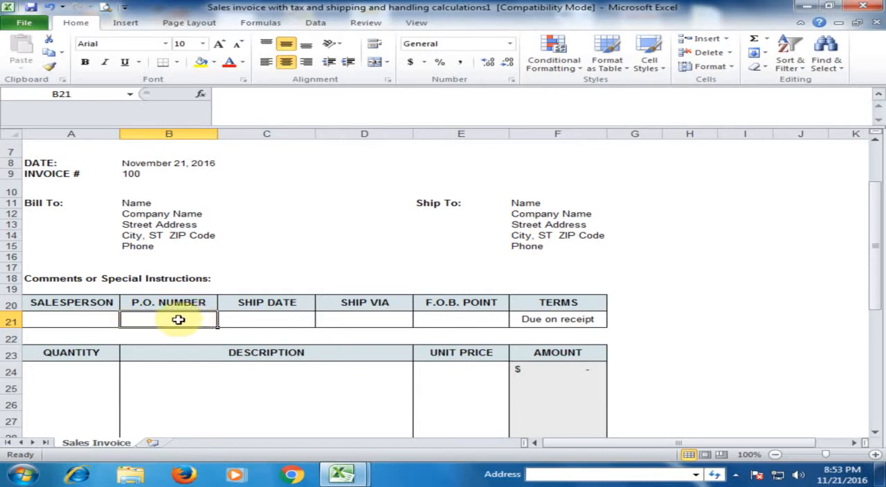
{"action": "left_click", "coordinate": [273, 317]}
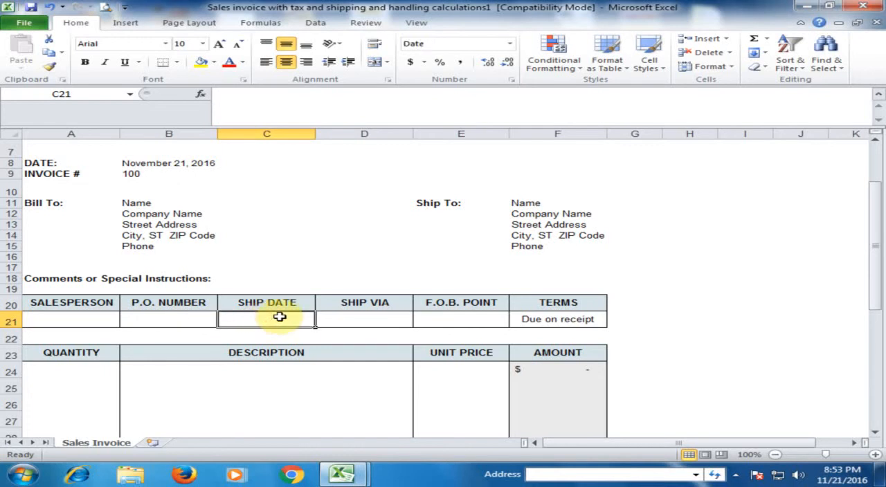
{"action": "left_click", "coordinate": [382, 319]}
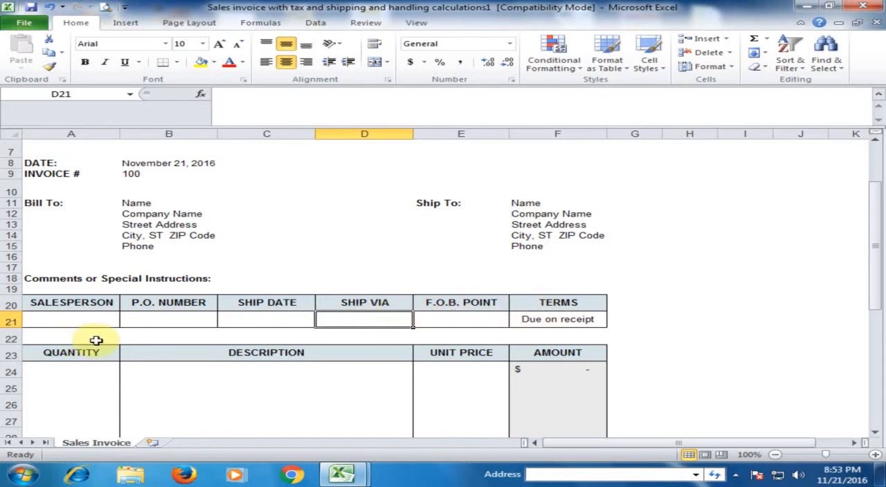
{"action": "scroll", "coordinate": [112, 337], "scroll_direction": "down", "scroll_amount": 1}
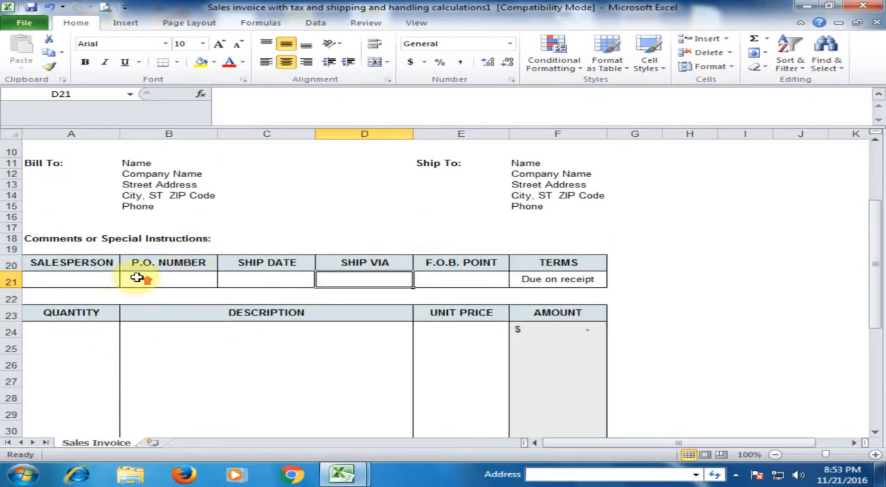
{"action": "scroll", "coordinate": [137, 278], "scroll_direction": "up", "scroll_amount": 2}
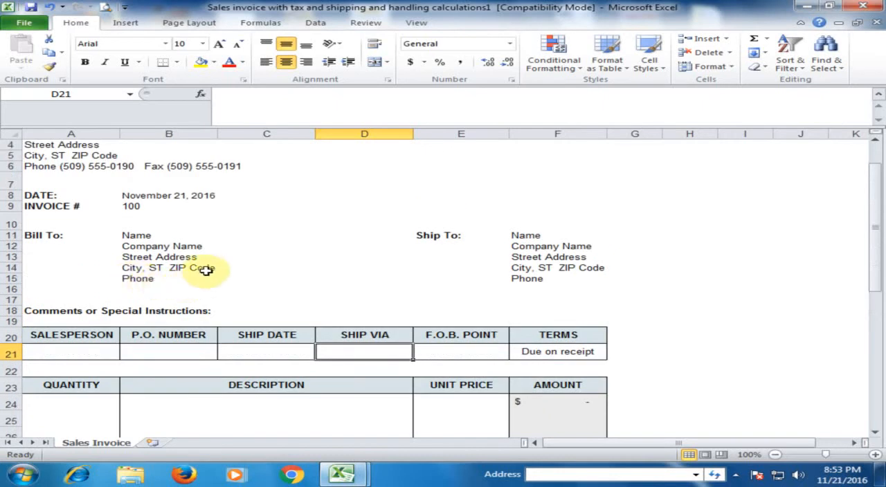
{"action": "scroll", "coordinate": [210, 267], "scroll_direction": "down", "scroll_amount": 3}
- Fill in the first invoice line in row 24 with quantity 50, description "LCD" and unit price 8000
{"action": "left_click", "coordinate": [74, 293]}
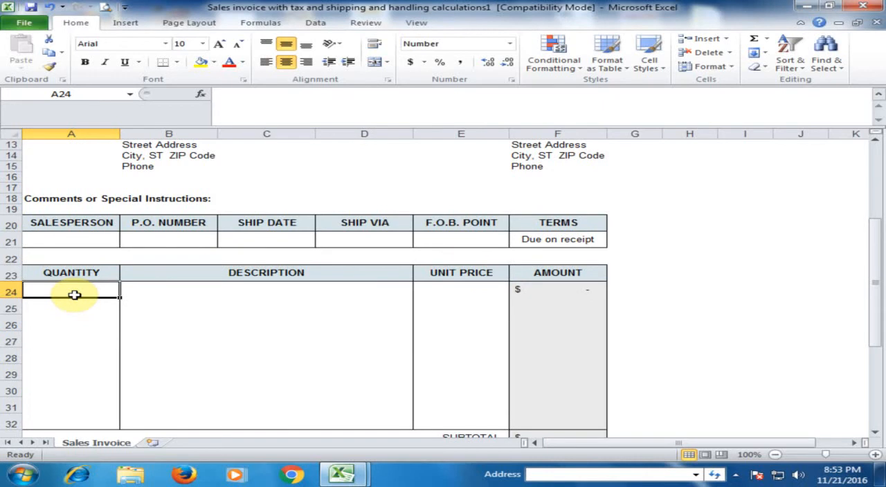
{"action": "type", "text": "50"}
{"action": "key", "text": "Tab"}
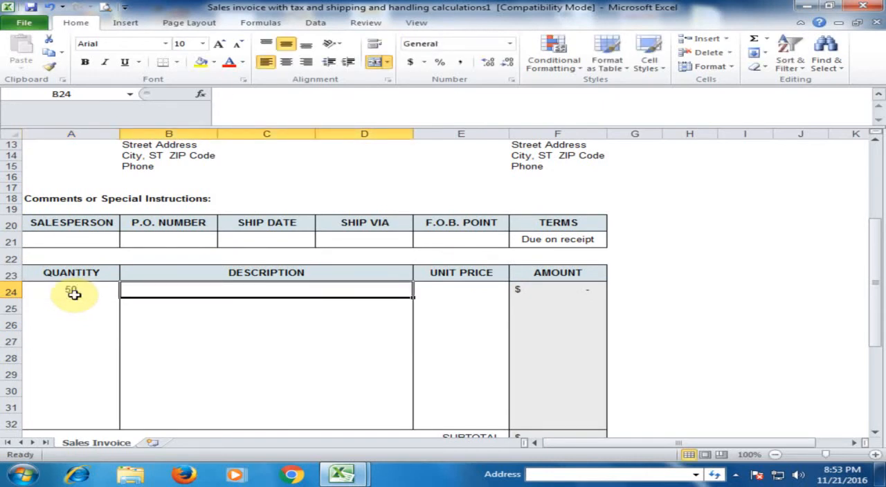
{"action": "type", "text": "LCD"}
{"action": "key", "text": "Tab"}
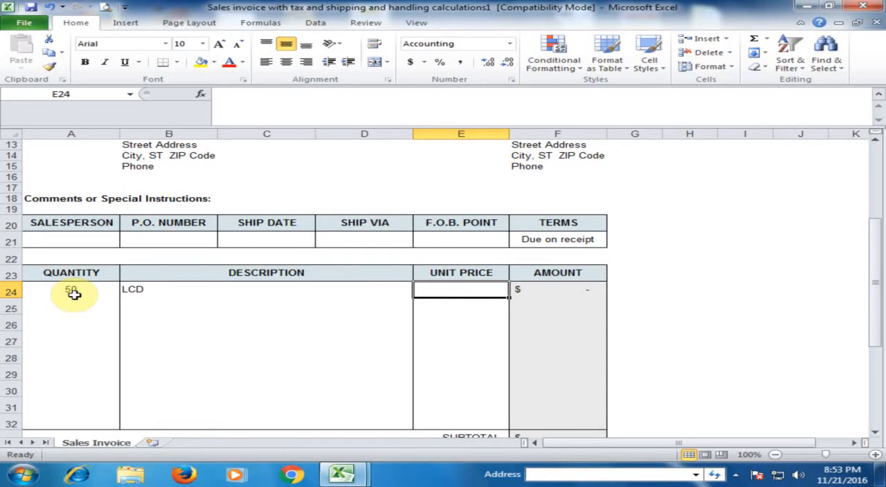
{"action": "type", "text": "8,"}
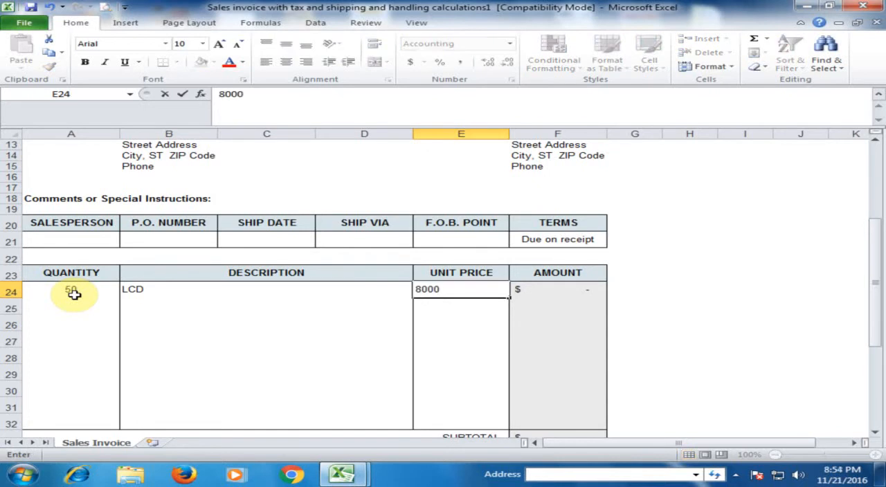
{"action": "type", "text": "000"}
{"action": "key", "text": "Tab"}
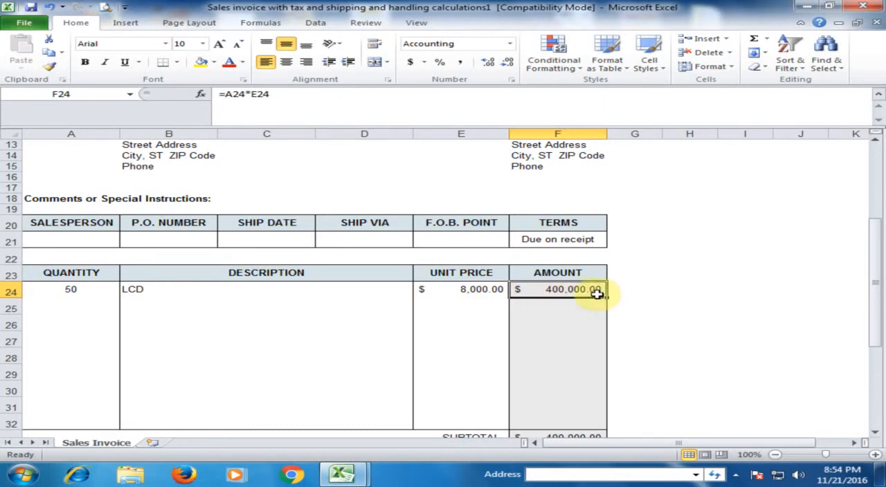
- Set the invoice's tax rate in cell F34 to 15%
{"action": "scroll", "coordinate": [574, 289], "scroll_direction": "down", "scroll_amount": 2}
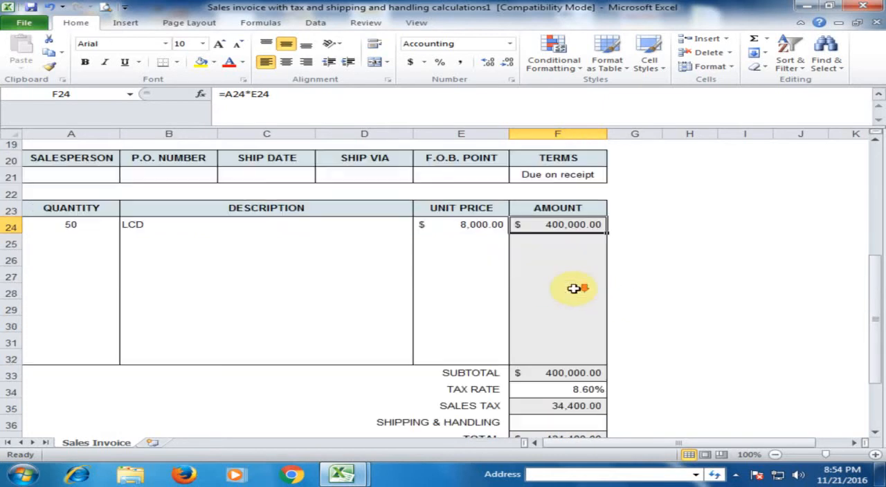
{"action": "left_click", "coordinate": [550, 376]}
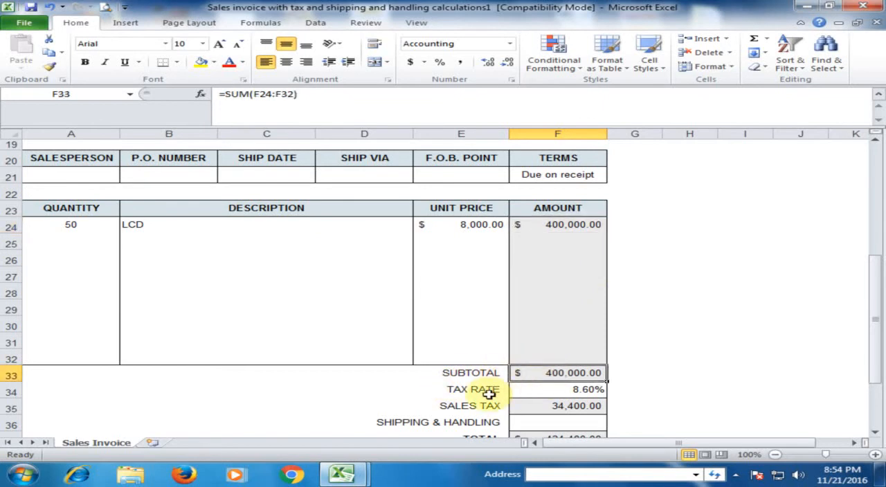
{"action": "left_click", "coordinate": [562, 391]}
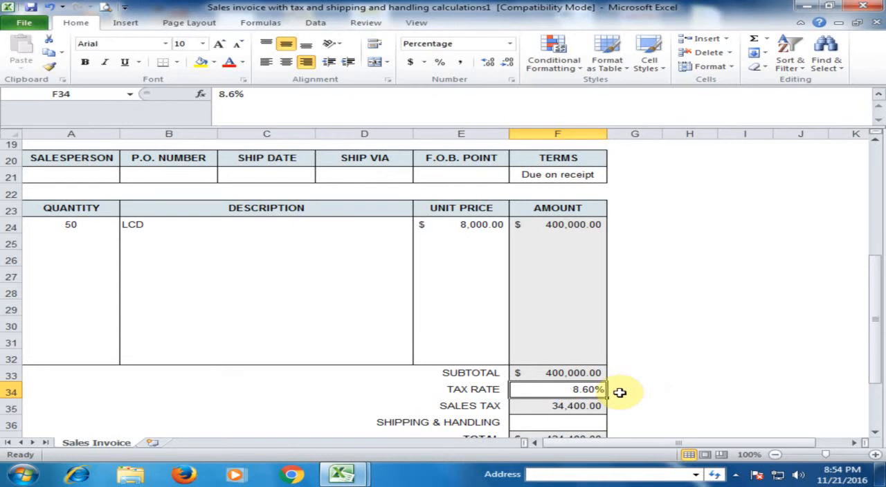
{"action": "type", "text": "15"}
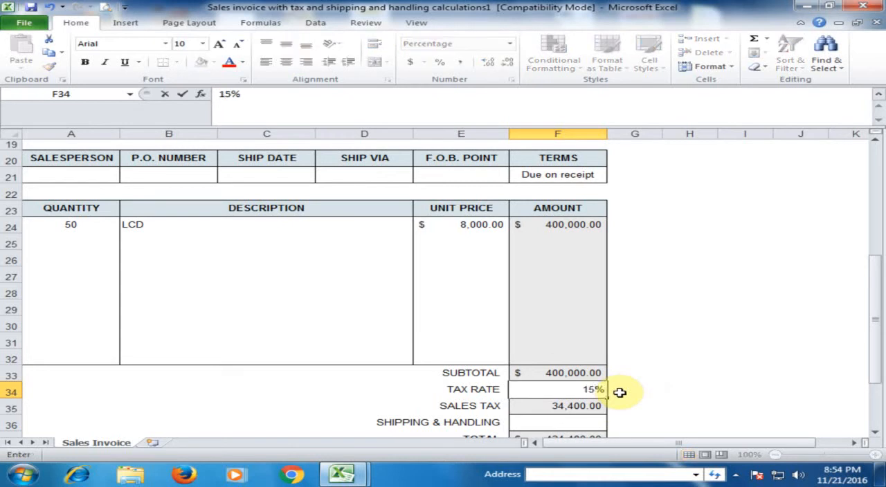
{"action": "key", "text": "Return"}
{"action": "left_click", "coordinate": [595, 390]}
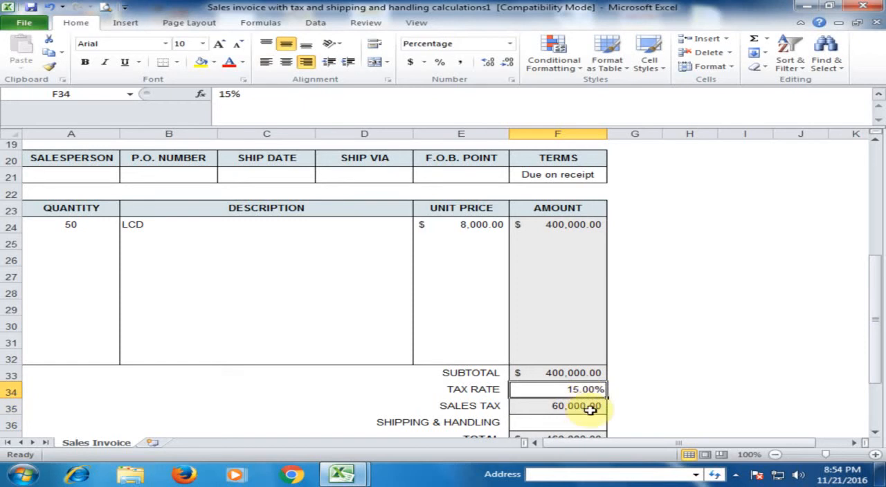
- Check the sales tax and total formulas, and enter 2000 as the shipping and handling charge in F36
{"action": "left_click", "coordinate": [589, 411]}
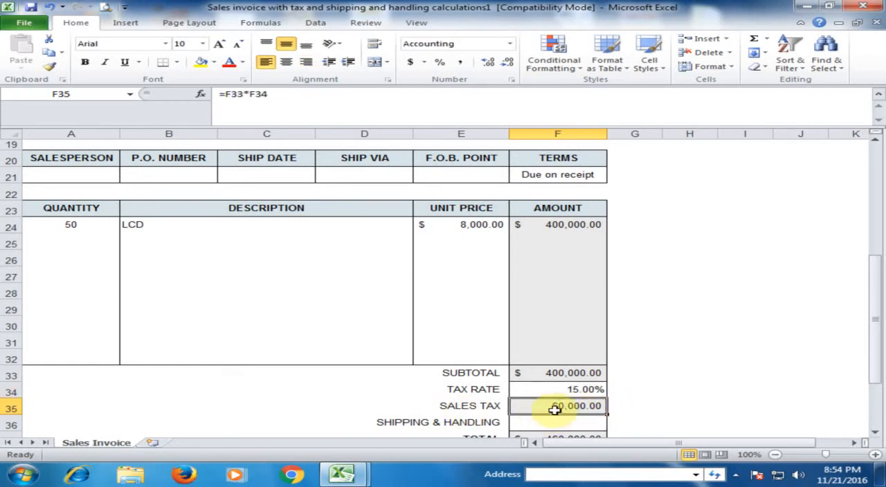
{"action": "scroll", "coordinate": [607, 404], "scroll_direction": "down", "scroll_amount": 2}
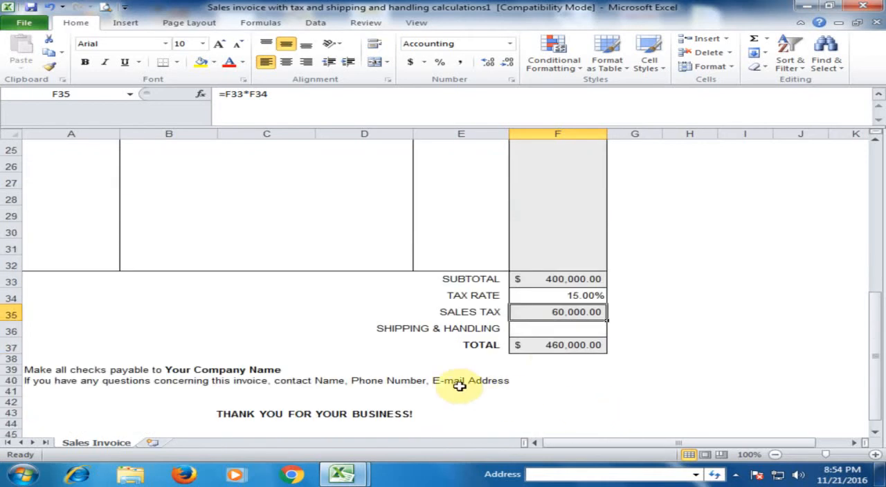
{"action": "left_click", "coordinate": [575, 345]}
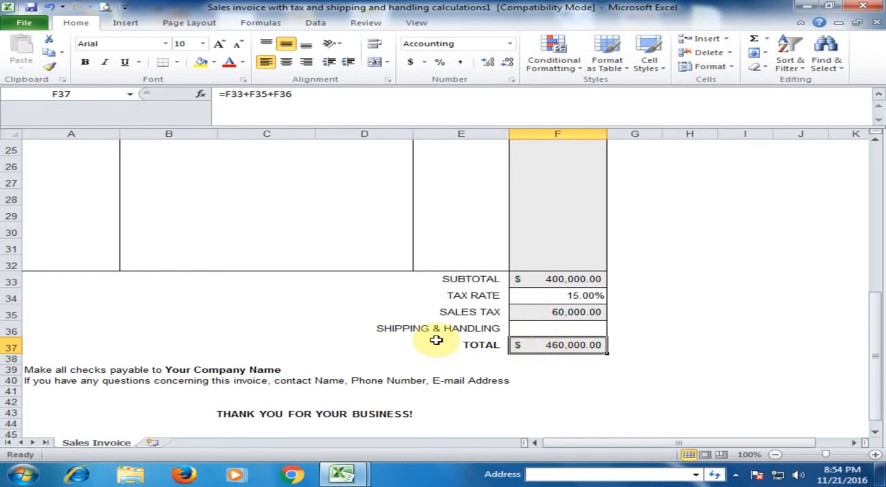
{"action": "left_click", "coordinate": [561, 331]}
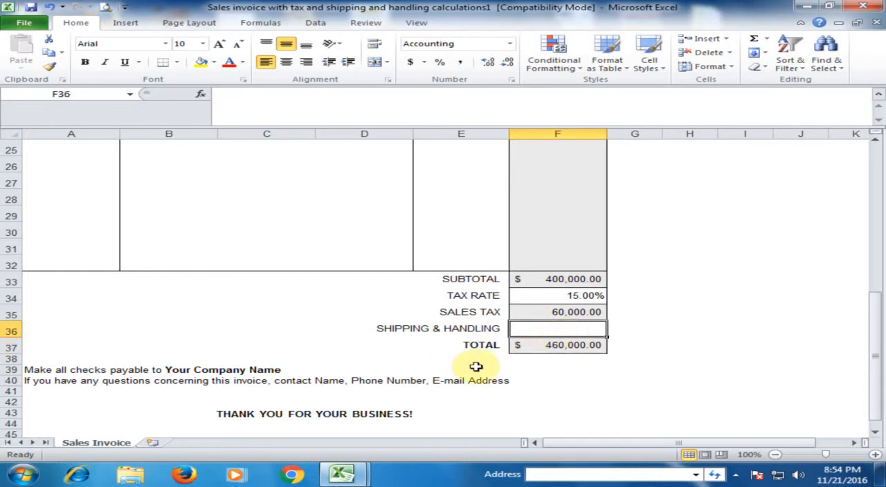
{"action": "type", "text": "2000"}
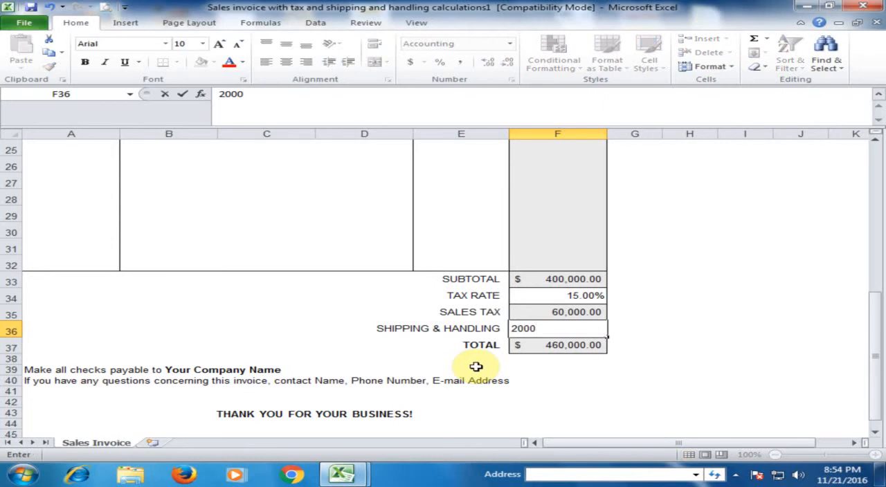
{"action": "key", "text": "Return"}
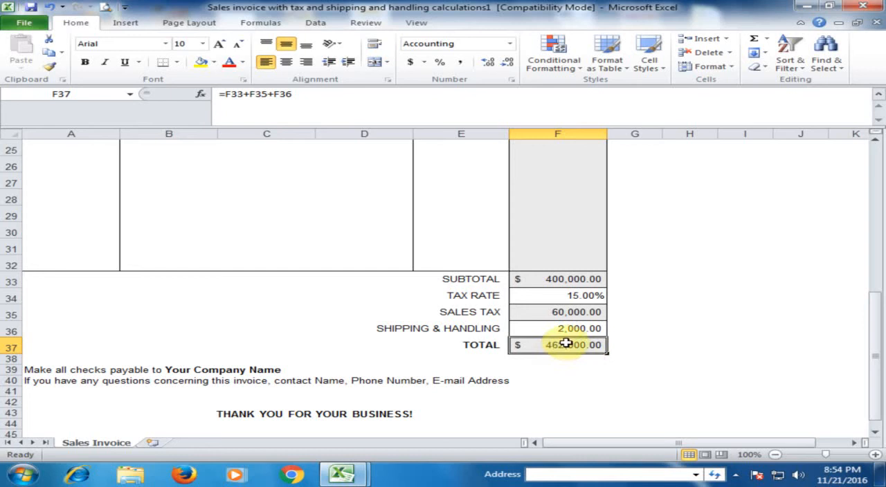
- Remove the dollar sign from the LCD unit price in E24 by setting its Accounting format symbol to None
{"action": "scroll", "coordinate": [568, 337], "scroll_direction": "up", "scroll_amount": 7}
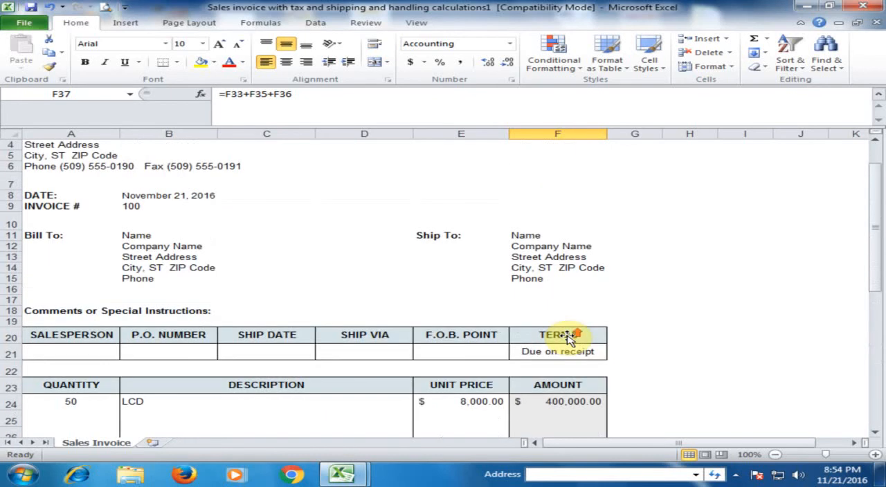
{"action": "scroll", "coordinate": [568, 338], "scroll_direction": "up", "scroll_amount": 1}
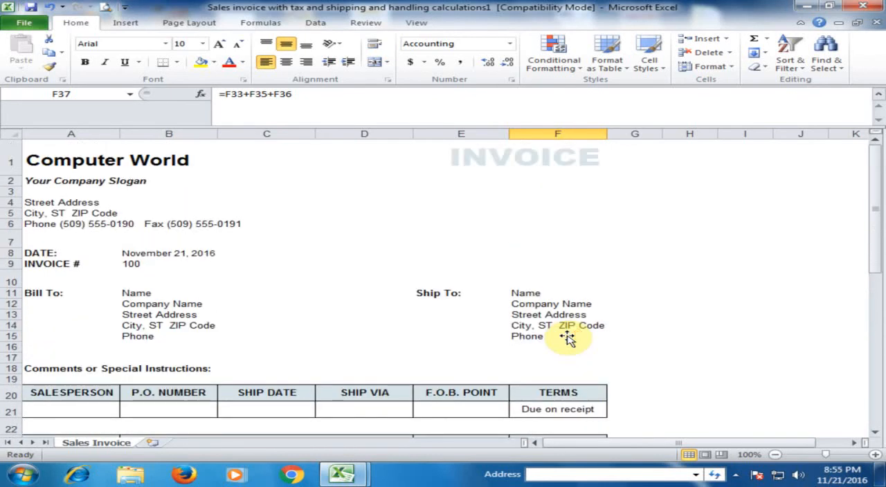
{"action": "scroll", "coordinate": [382, 337], "scroll_direction": "down", "scroll_amount": 4}
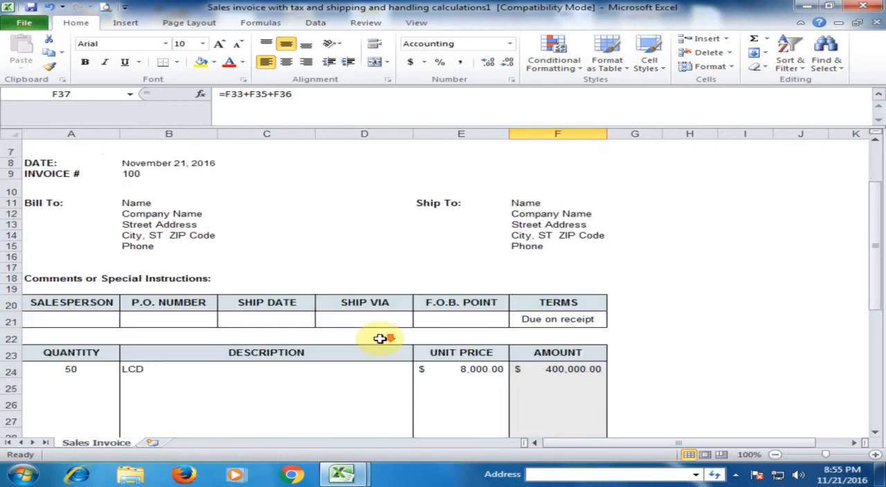
{"action": "scroll", "coordinate": [380, 338], "scroll_direction": "down", "scroll_amount": 2}
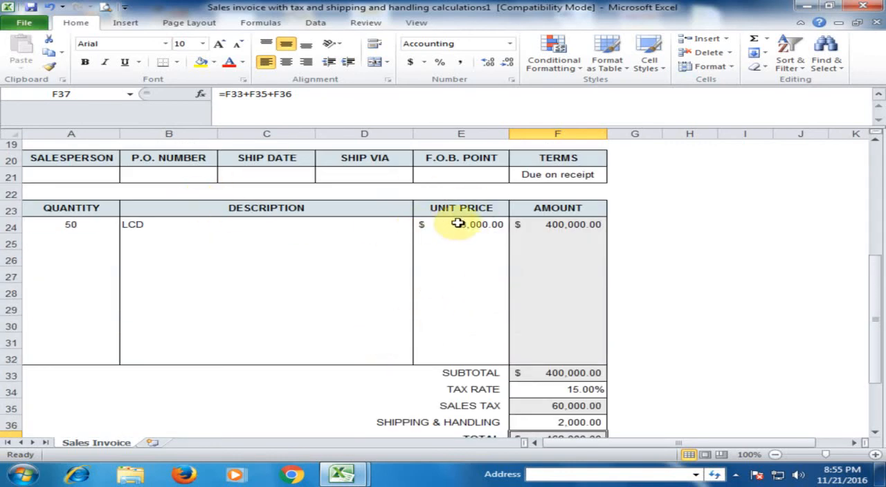
{"action": "left_click", "coordinate": [433, 226]}
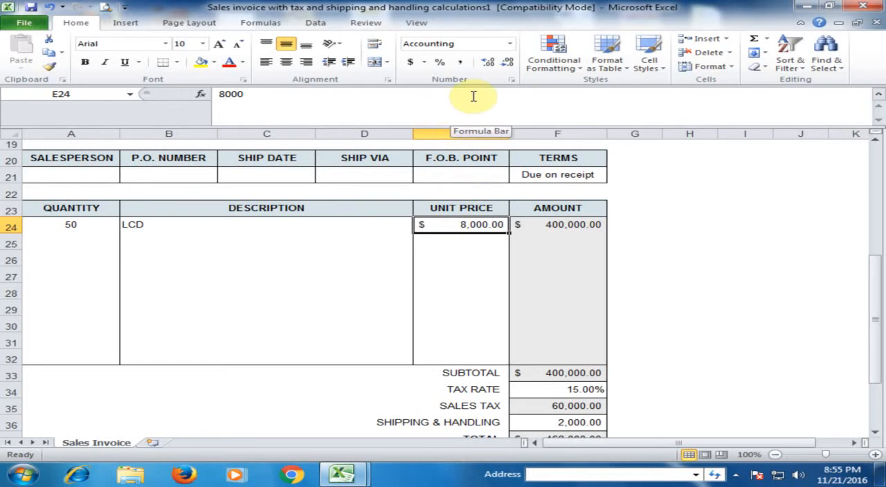
{"action": "left_click", "coordinate": [514, 80]}
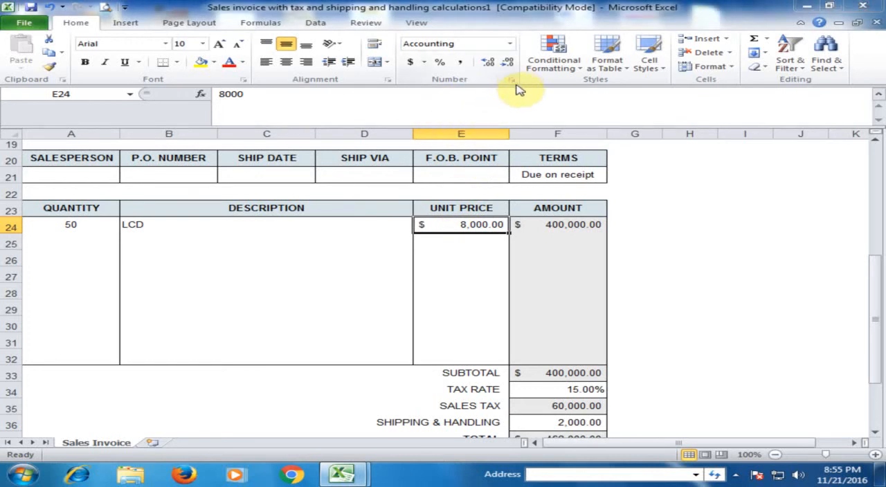
{"action": "left_click", "coordinate": [626, 133]}
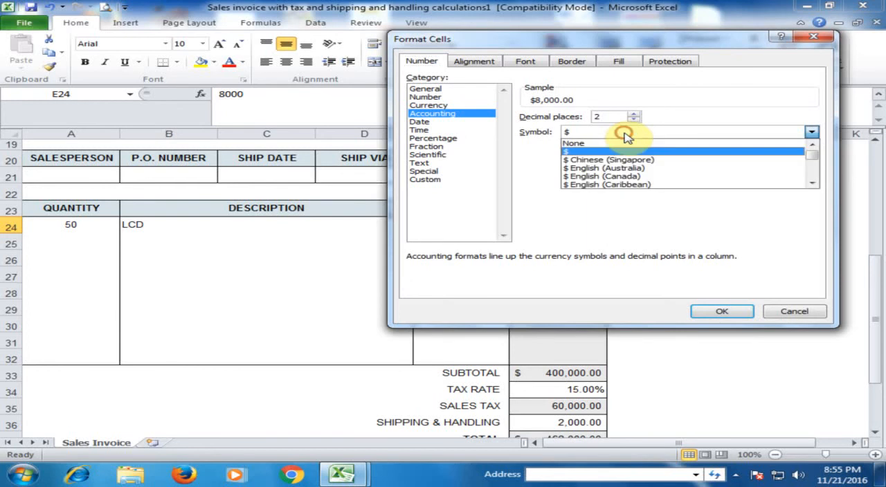
{"action": "left_click", "coordinate": [585, 143]}
{"action": "left_click", "coordinate": [717, 312]}
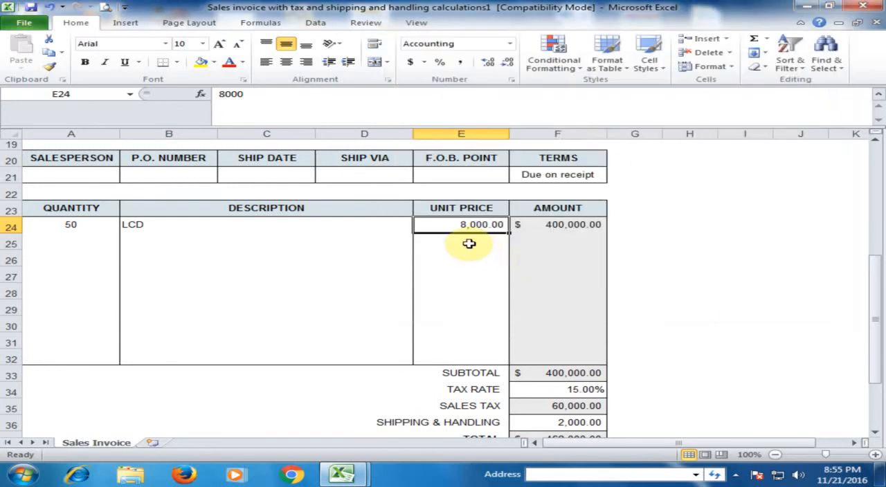
- Set the Accounting format symbol of the LCD line's amount in F24 to None
{"action": "left_click", "coordinate": [561, 223]}
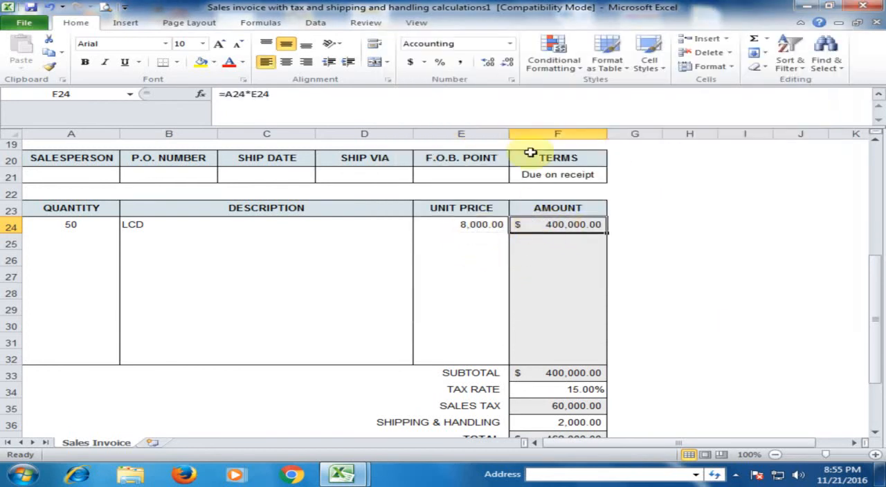
{"action": "left_click", "coordinate": [514, 81]}
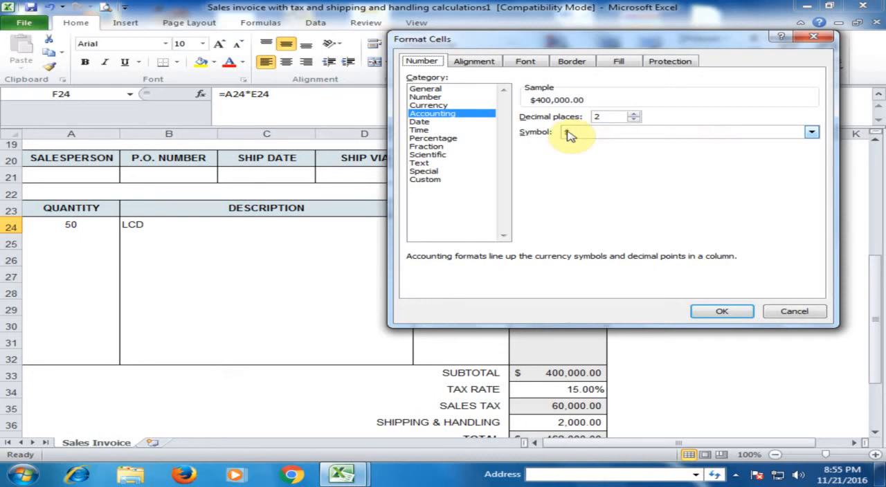
{"action": "left_click", "coordinate": [664, 135]}
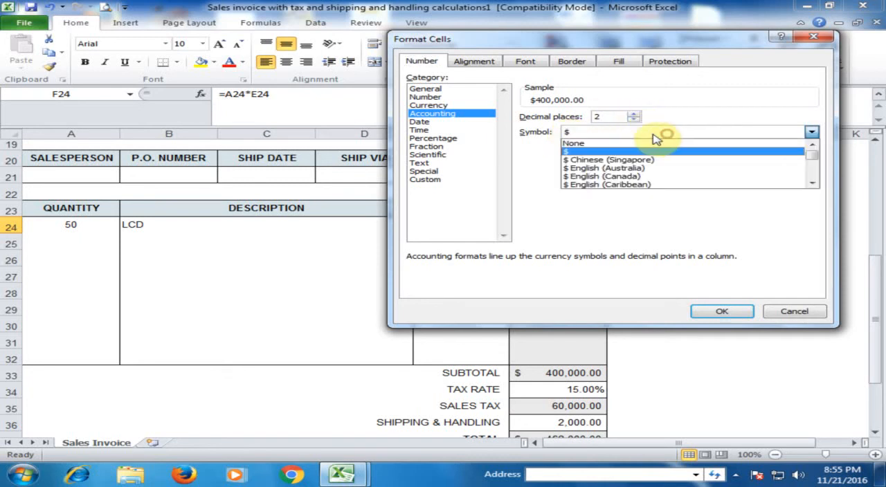
{"action": "left_click", "coordinate": [574, 144]}
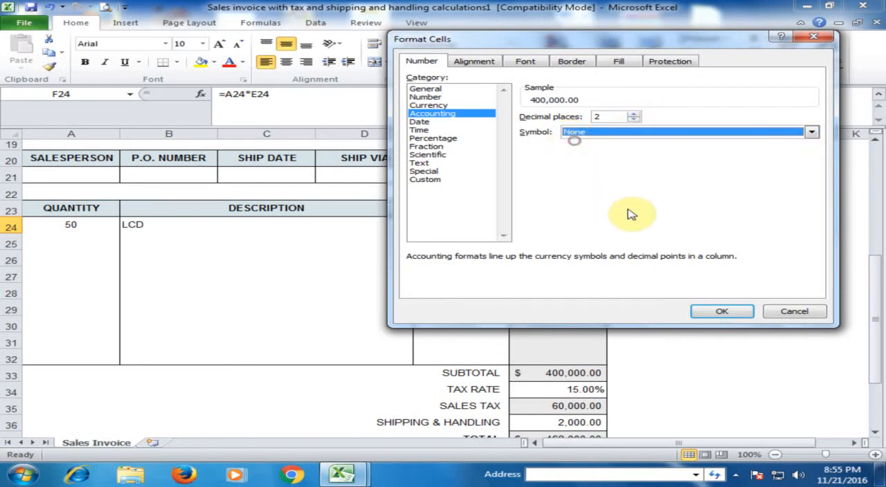
{"action": "left_click", "coordinate": [707, 311]}
- Remove the dollar sign from both the subtotal in F33 and the total in F37 by setting their Accounting symbol to None
{"action": "scroll", "coordinate": [627, 291], "scroll_direction": "down", "scroll_amount": 3}
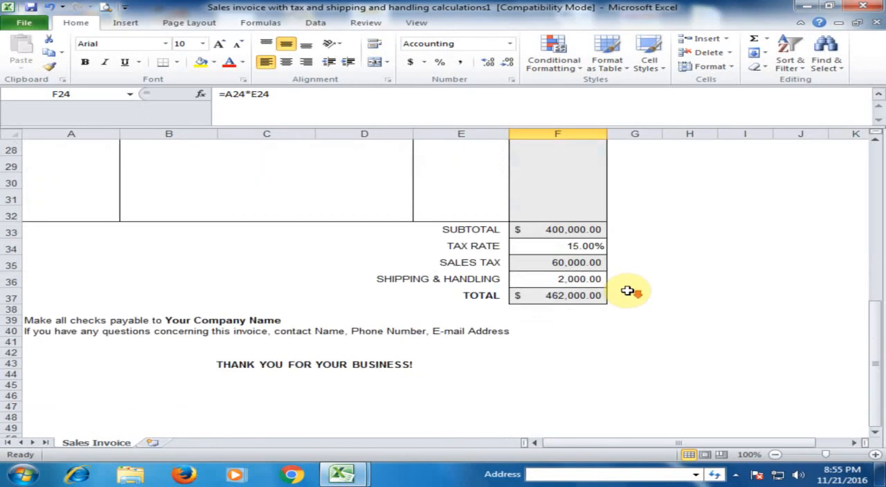
{"action": "left_click", "coordinate": [546, 231]}
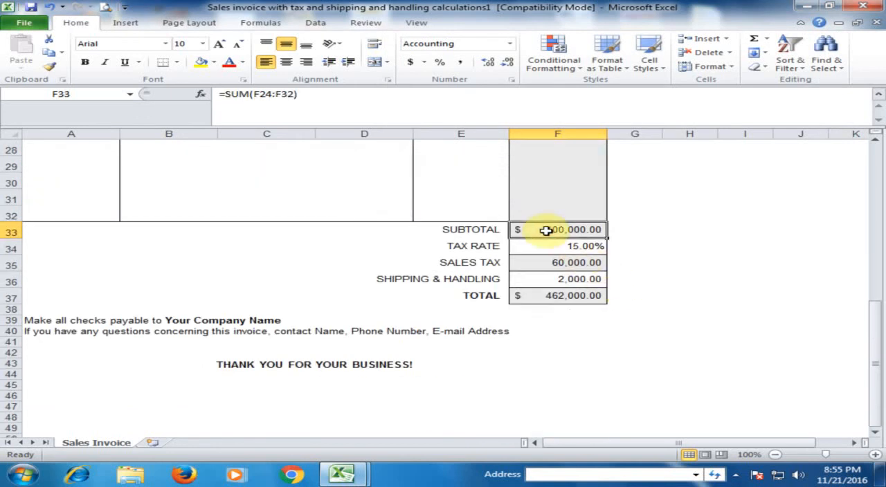
{"action": "left_click", "coordinate": [557, 299], "text": "ctrl"}
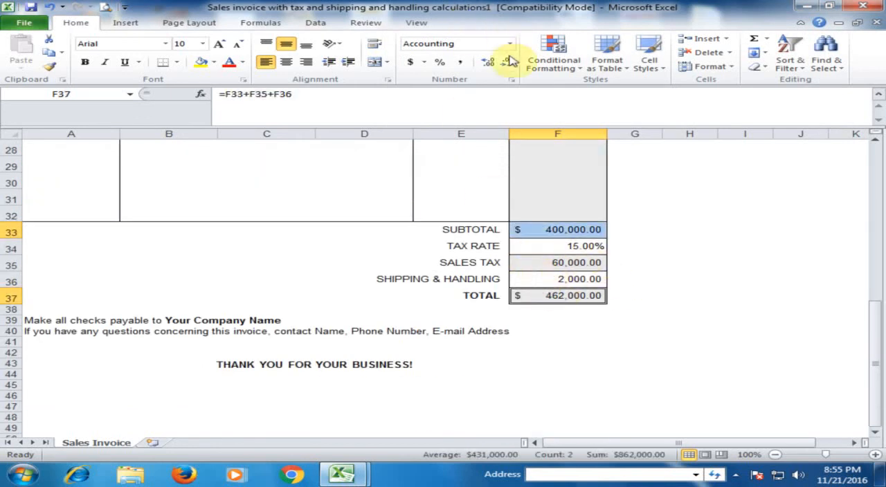
{"action": "left_click", "coordinate": [513, 80]}
{"action": "left_click", "coordinate": [647, 132]}
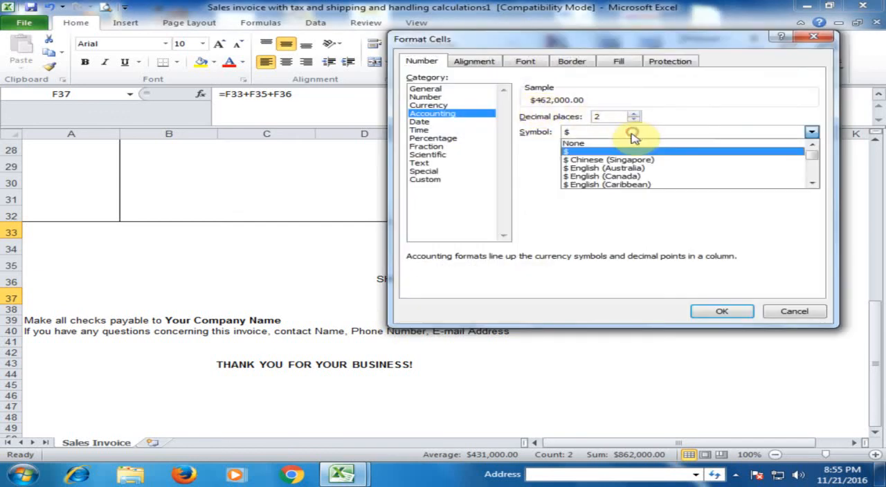
{"action": "left_click", "coordinate": [588, 147]}
{"action": "left_click", "coordinate": [721, 312]}
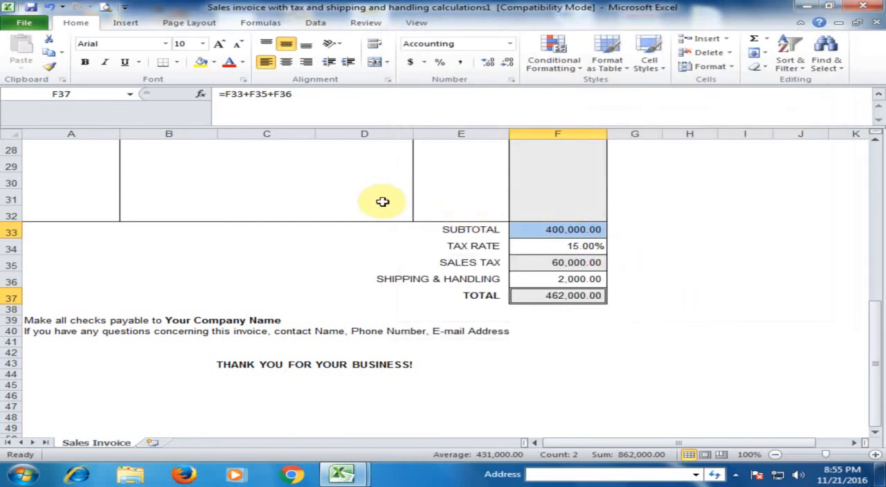
{"action": "left_click", "coordinate": [385, 202]}
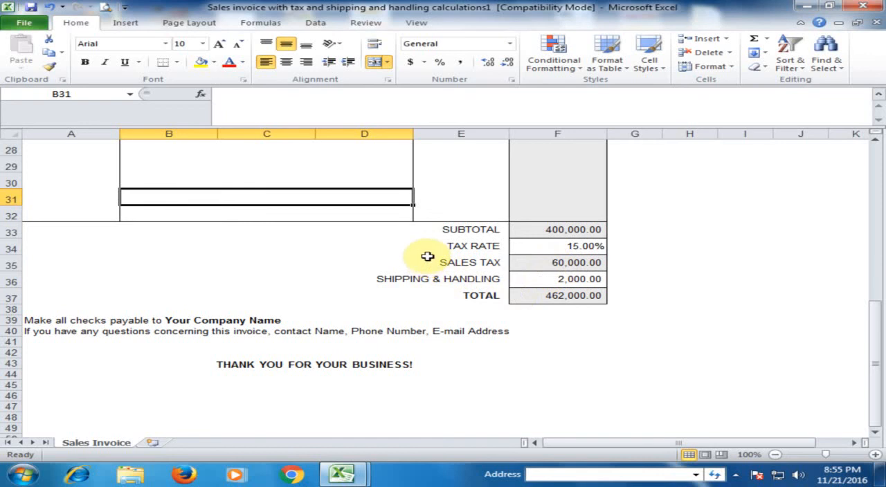
{"action": "scroll", "coordinate": [440, 233], "scroll_direction": "up", "scroll_amount": 6}
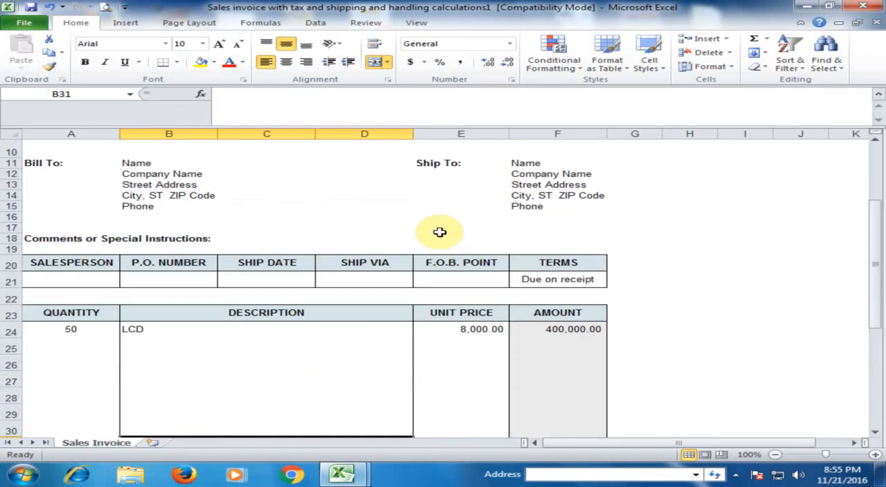
- Look over the invoice's billing and shipping blocks, the order details row and the line-item table
{"action": "scroll", "coordinate": [440, 233], "scroll_direction": "up", "scroll_amount": 3}
{"action": "scroll", "coordinate": [440, 233], "scroll_direction": "down", "scroll_amount": 1}
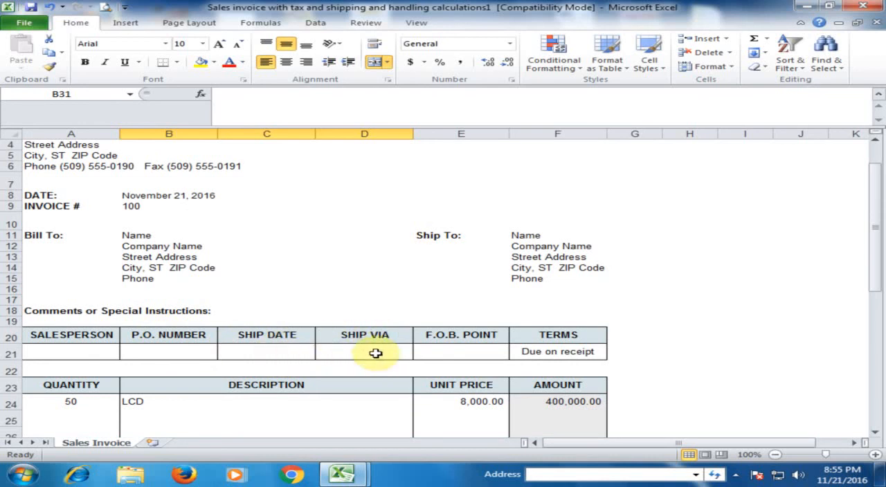
{"action": "scroll", "coordinate": [375, 354], "scroll_direction": "down", "scroll_amount": 2}
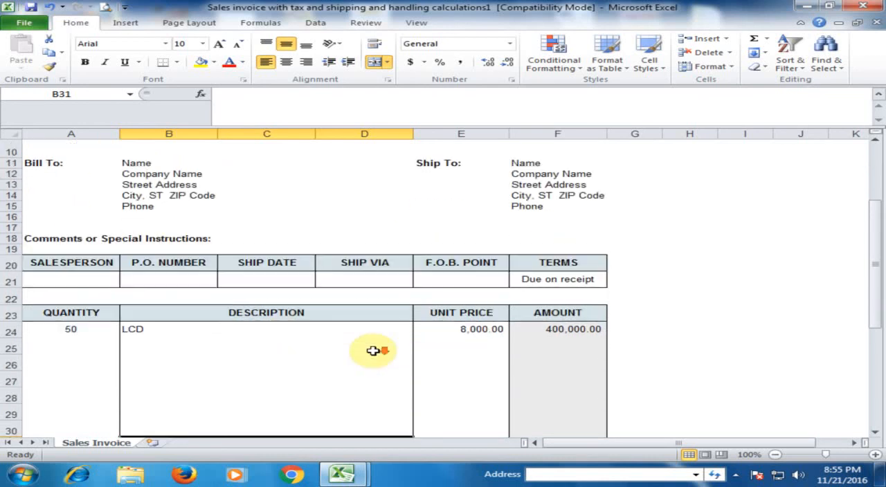
{"action": "left_click", "coordinate": [367, 277]}
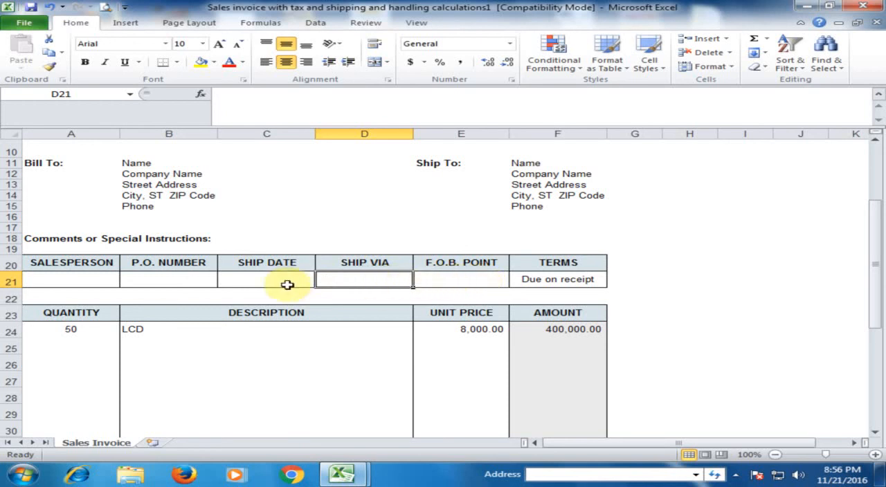
{"action": "scroll", "coordinate": [287, 284], "scroll_direction": "down", "scroll_amount": 5}
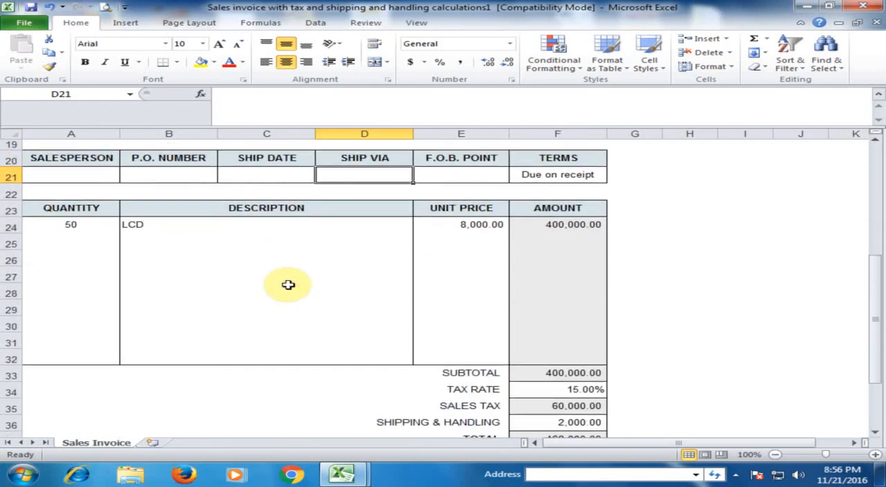
- Check the whole invoice in print preview and return to the worksheet
{"action": "scroll", "coordinate": [287, 284], "scroll_direction": "up", "scroll_amount": 8}
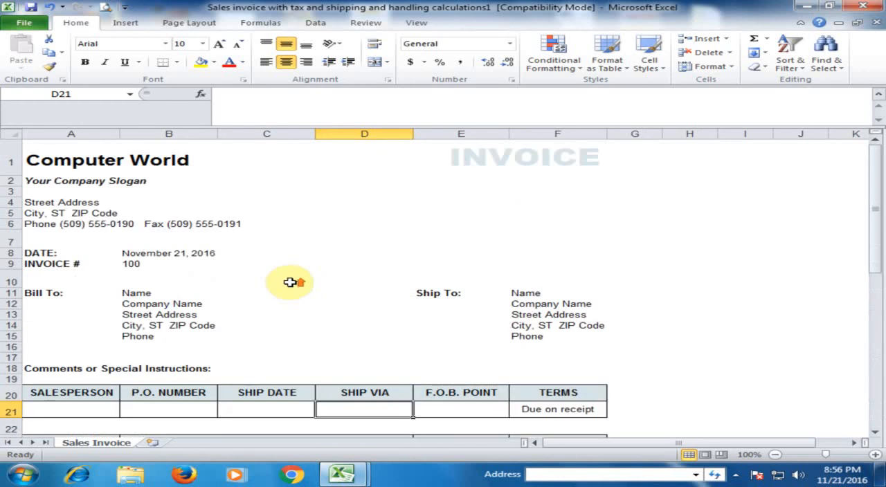
{"action": "left_click", "coordinate": [106, 7]}
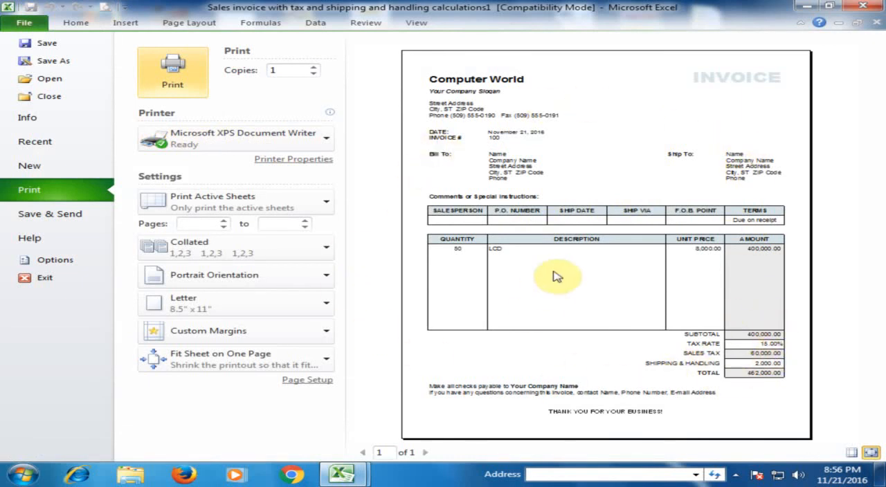
{"action": "left_click", "coordinate": [76, 23]}
- Examine the totals, payment notes and thank-you text box at the end of the invoice, and return to its header
{"action": "scroll", "coordinate": [308, 258], "scroll_direction": "down", "scroll_amount": 4}
{"action": "scroll", "coordinate": [309, 257], "scroll_direction": "down", "scroll_amount": 5}
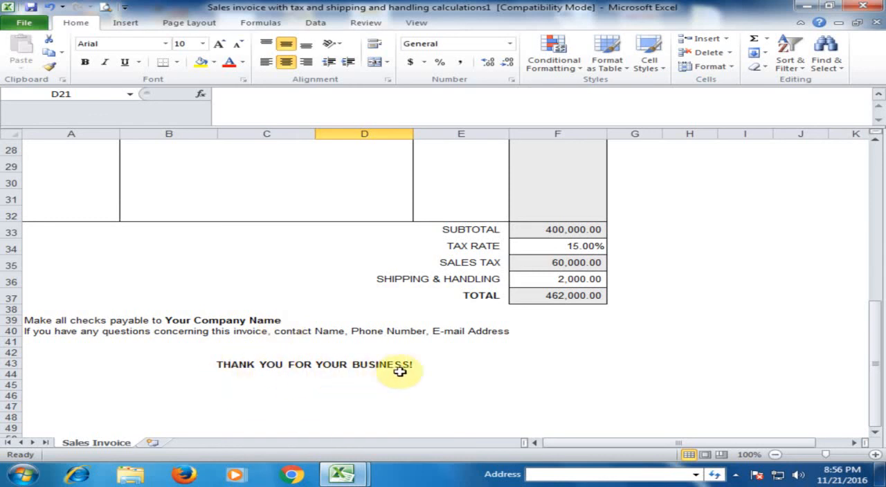
{"action": "left_click", "coordinate": [253, 365]}
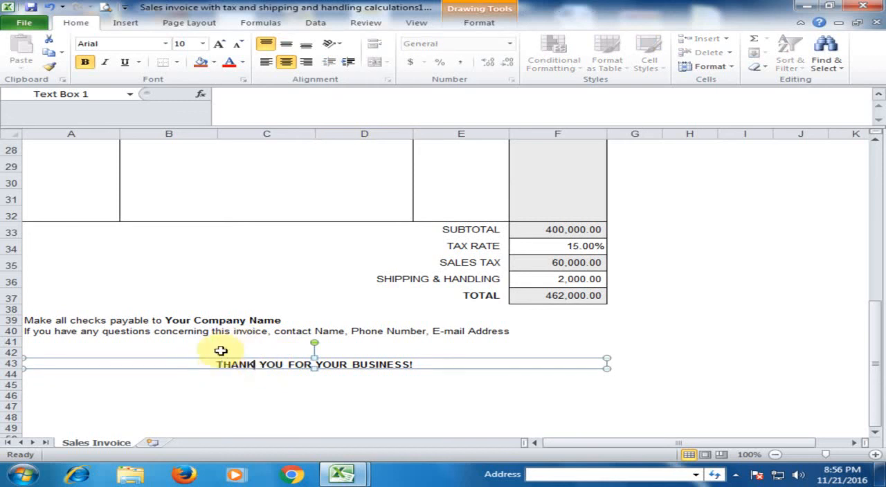
{"action": "left_click", "coordinate": [252, 270]}
{"action": "scroll", "coordinate": [254, 271], "scroll_direction": "up", "scroll_amount": 8}
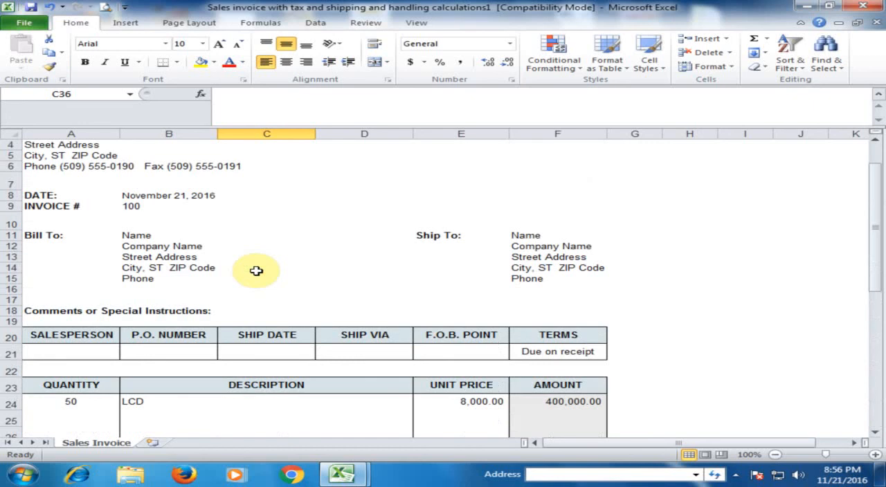
{"action": "scroll", "coordinate": [256, 271], "scroll_direction": "up", "scroll_amount": 2}
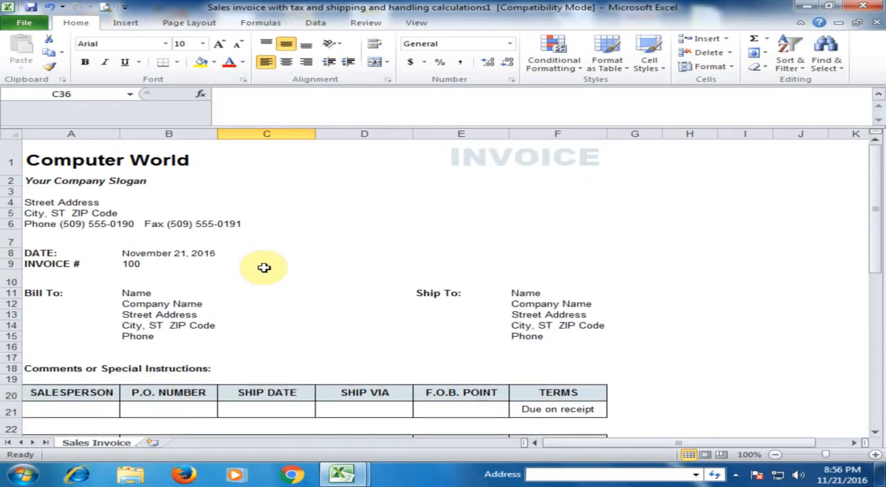